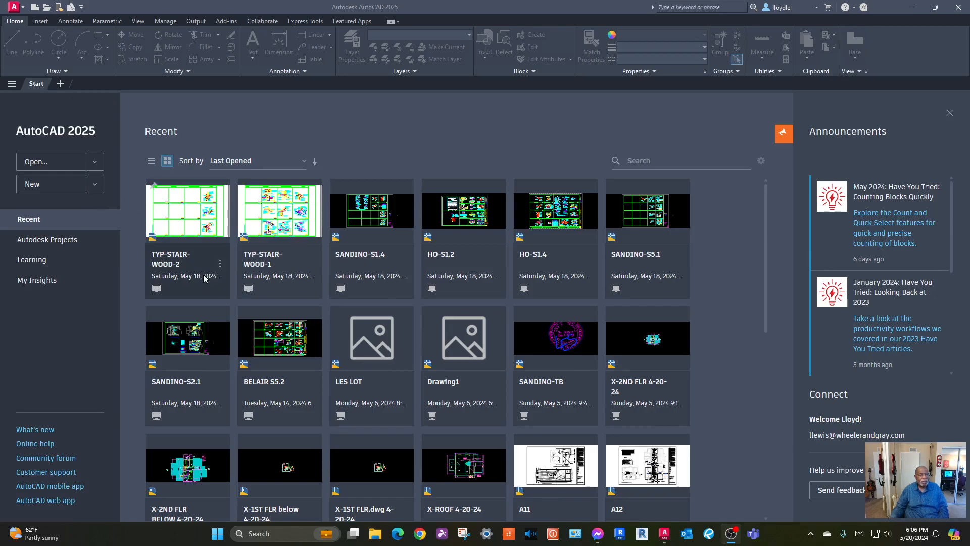
Open stair-wood-6.dwg from the WOOD folder and move the auto-hidden tool palettes clear of the stair detail
left_click(71, 163)
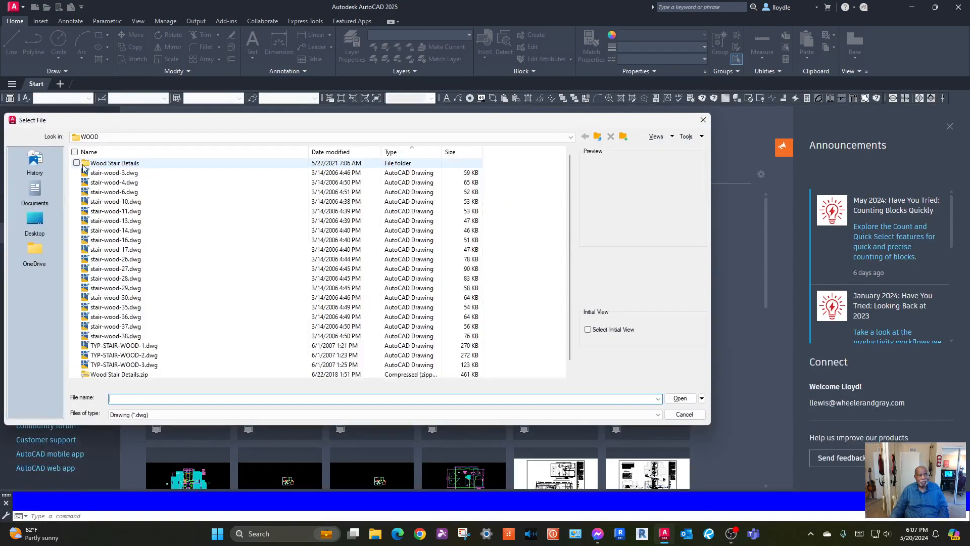
double_click(118, 195)
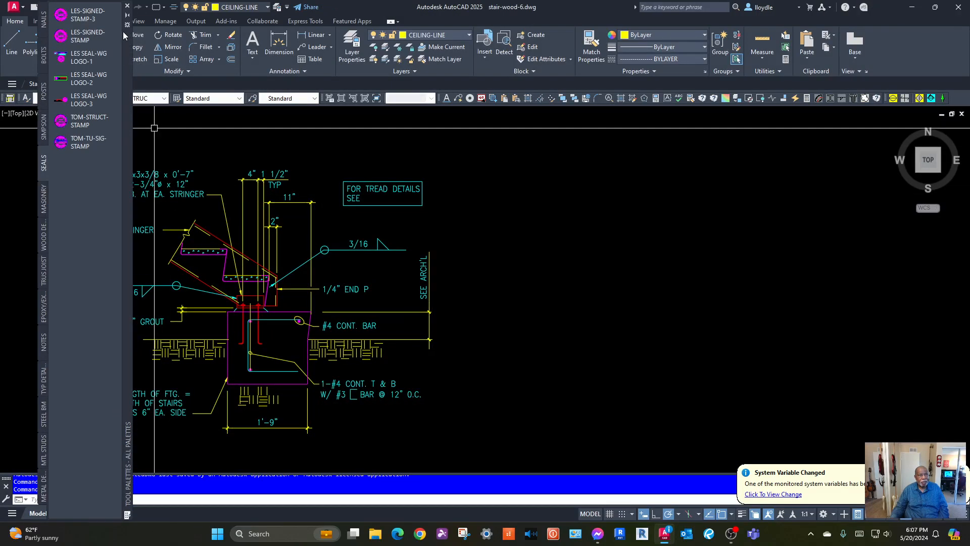
left_click(127, 17)
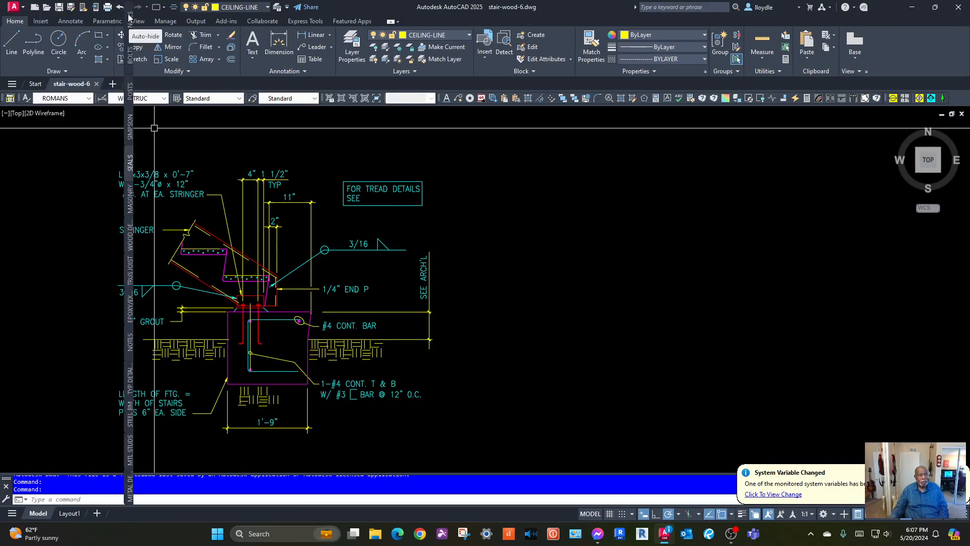
mouse_move(128, 117)
left_mouse_down()
mouse_move(948, 120)
mouse_move(929, 119)
left_mouse_up()
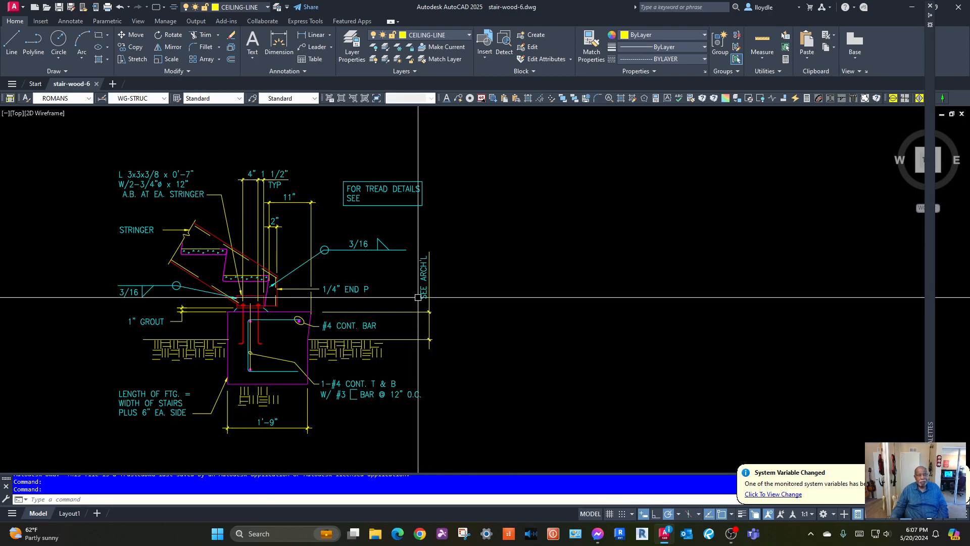
View the stair footing detail at its full extents and close stair-wood-6.dwg without saving changes
scroll(475, 271, "down", 6)
scroll(421, 339, "down", 4)
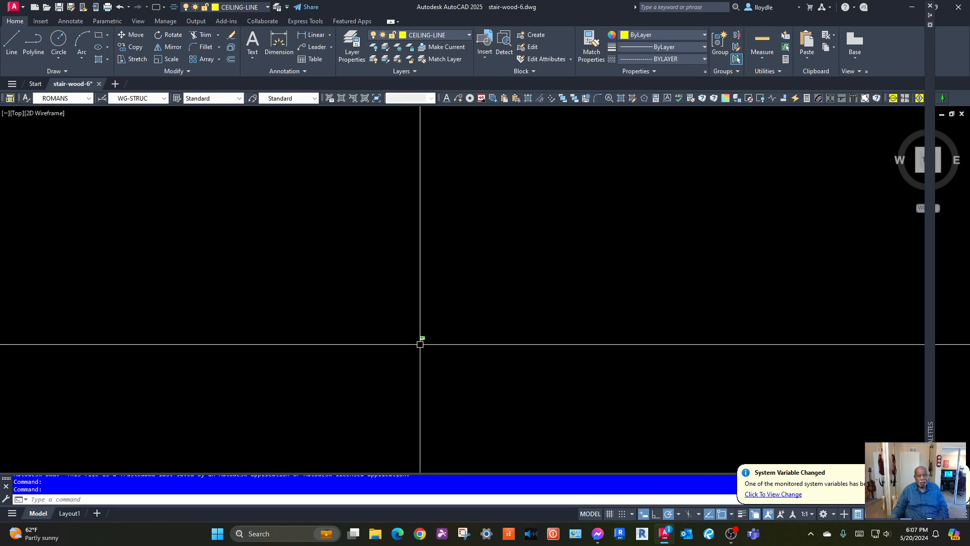
scroll(436, 344, "down", 4)
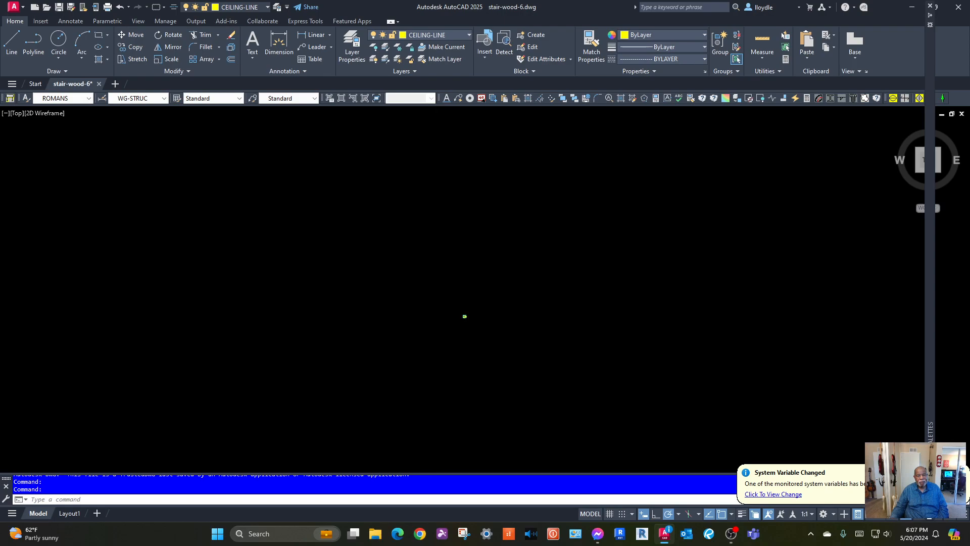
middle_click(464, 316)
middle_click(464, 316)
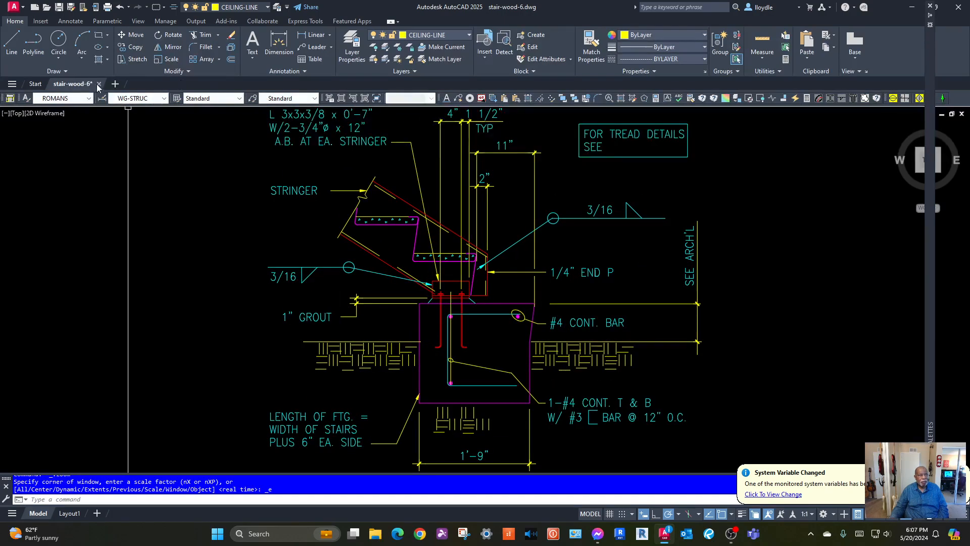
left_click(99, 84)
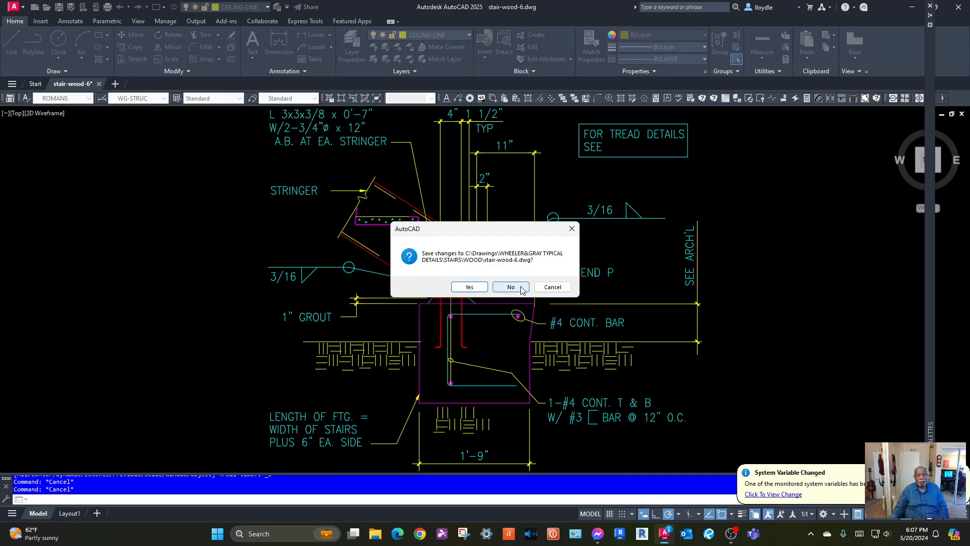
left_click(511, 287)
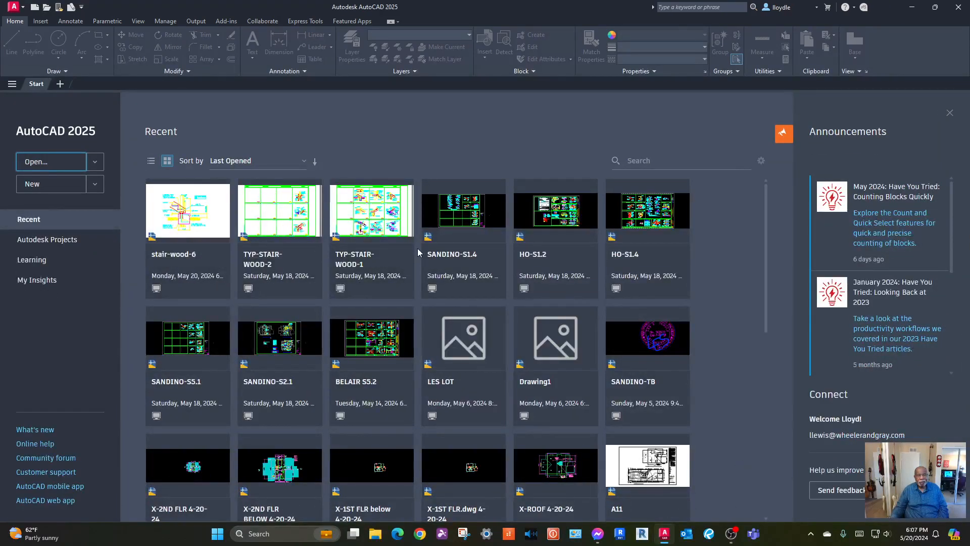
Open the recent drawing TYP-STAIR-WOOD-1 and look over its stair details in Layout1 and in model space
left_click(361, 205)
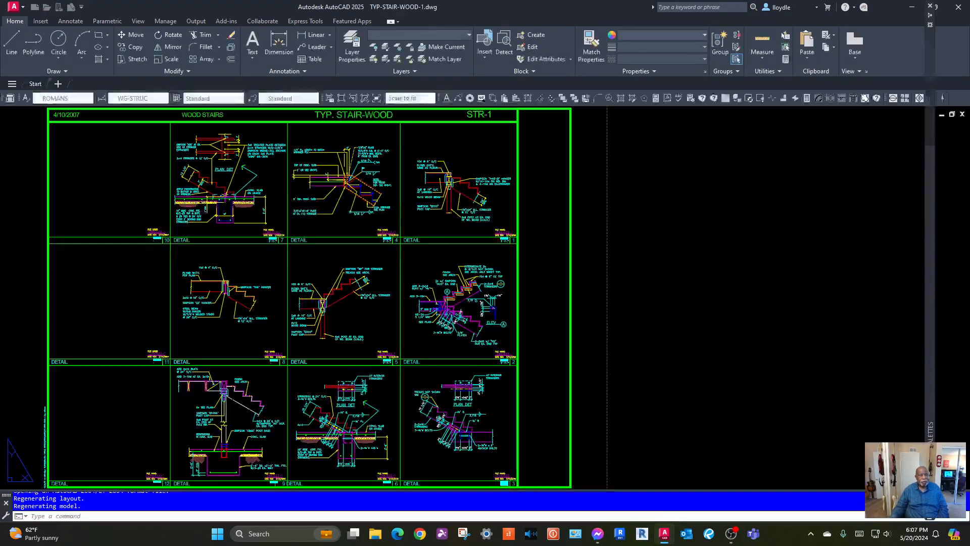
left_click(492, 279)
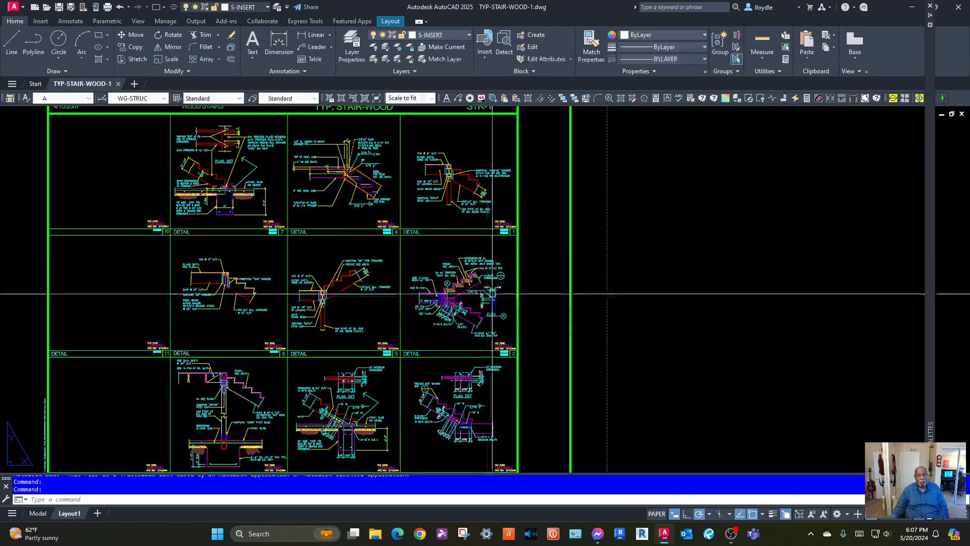
scroll(478, 285, "down", 6)
scroll(468, 278, "up", 4)
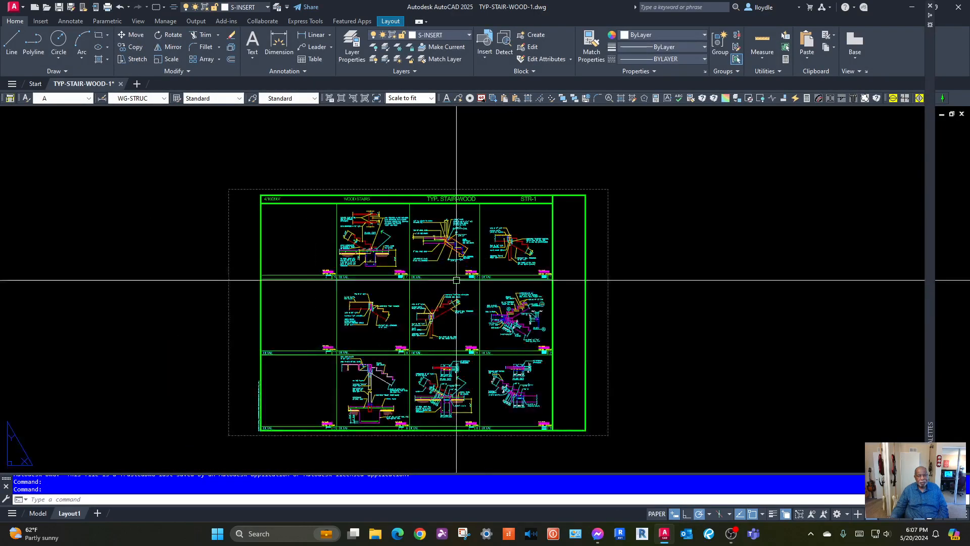
left_click(41, 514)
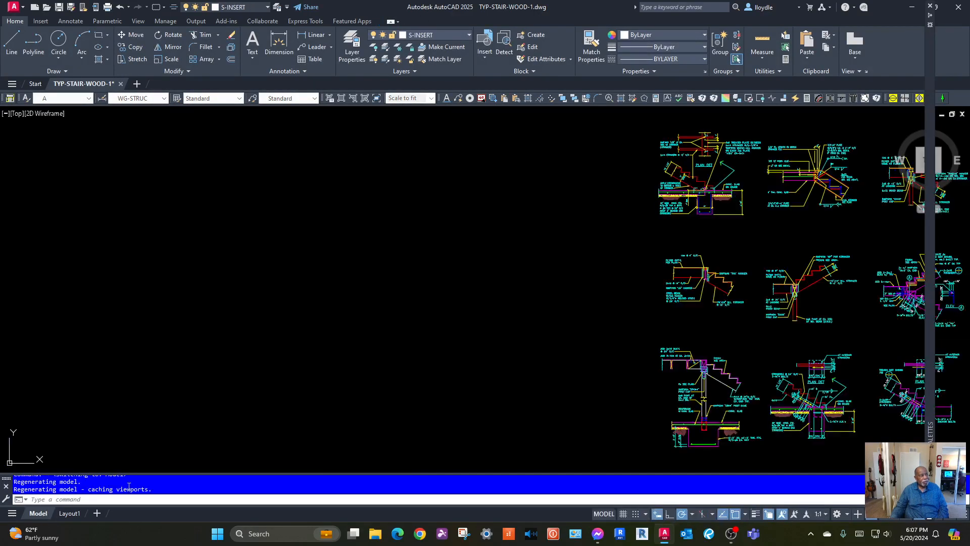
mouse_move(715, 337)
middle_mouse_down()
mouse_move(510, 361)
mouse_move(567, 340)
middle_mouse_up()
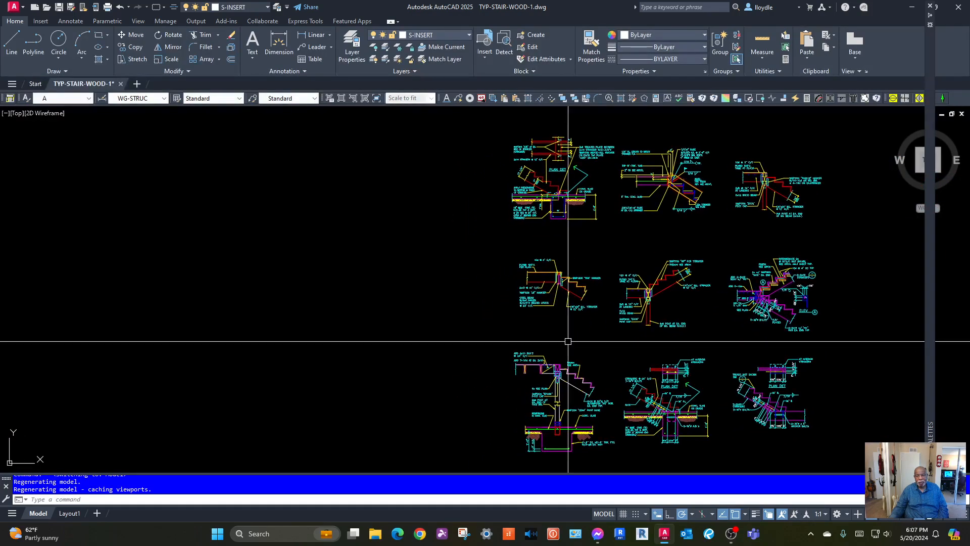
Return to Layout1 and thaw the VPORT layer
left_click(70, 513)
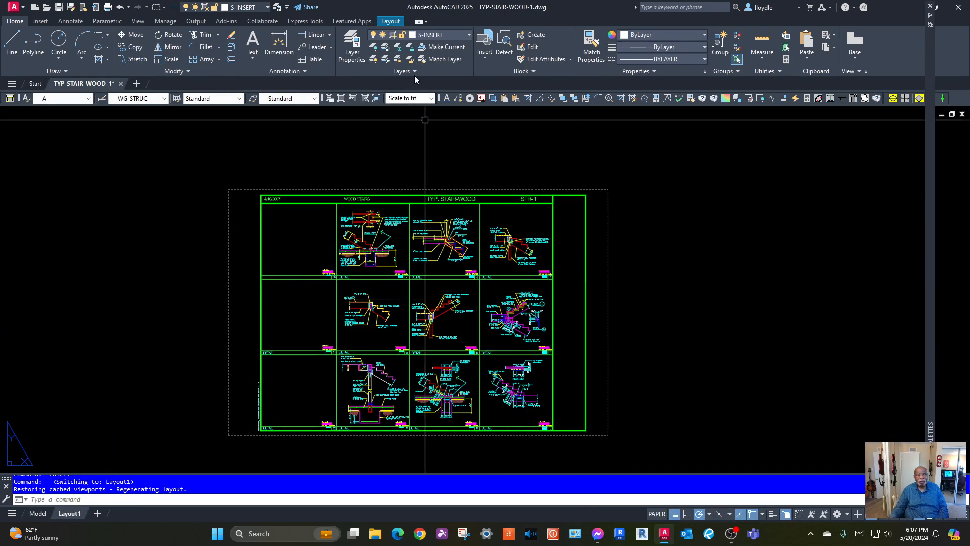
left_click(454, 36)
scroll(438, 281, "down", 1)
scroll(438, 281, "down", 3)
left_click(384, 375)
left_click(385, 374)
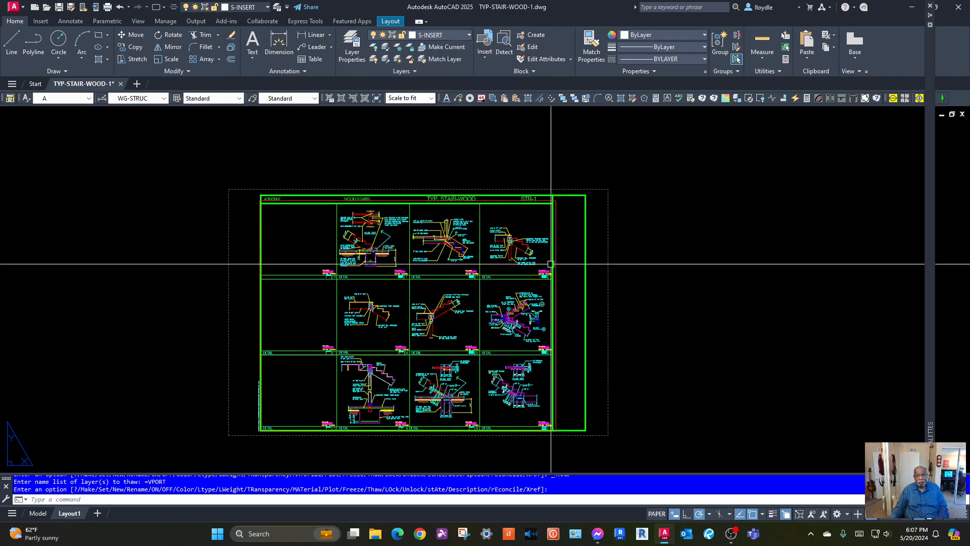
Erase the existing locked viewport that shows all the stair details on the Layout1 sheet
scroll(555, 227, "up", 6)
left_click(593, 239)
left_click(539, 267)
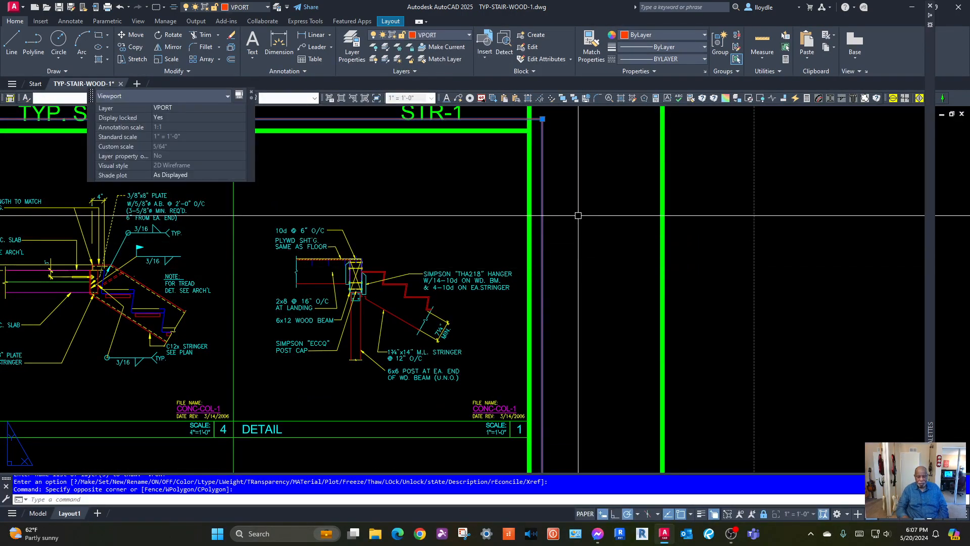
key("Delete")
scroll(576, 215, "down", 6)
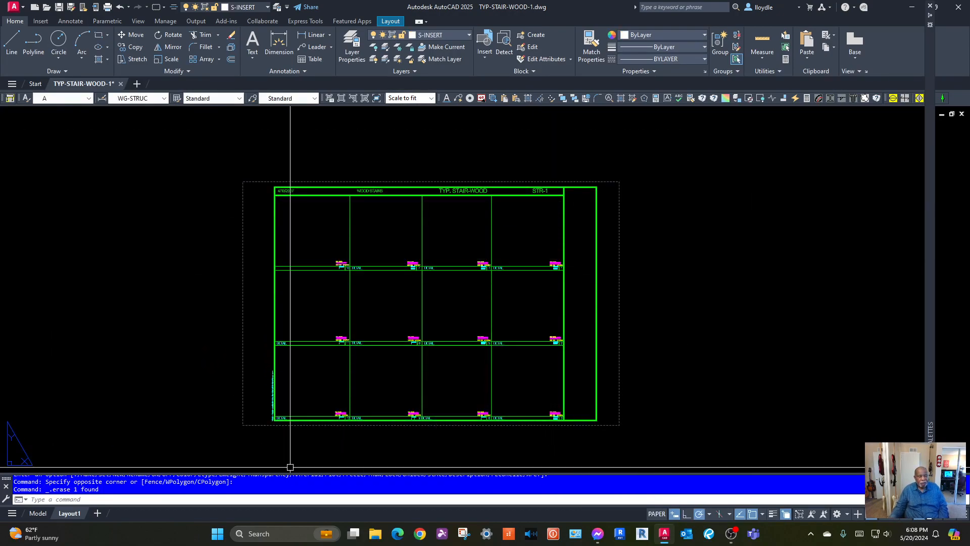
Check the details in model space and create a rectangular viewport over the detail 1 cell in Layout1
left_click(40, 515)
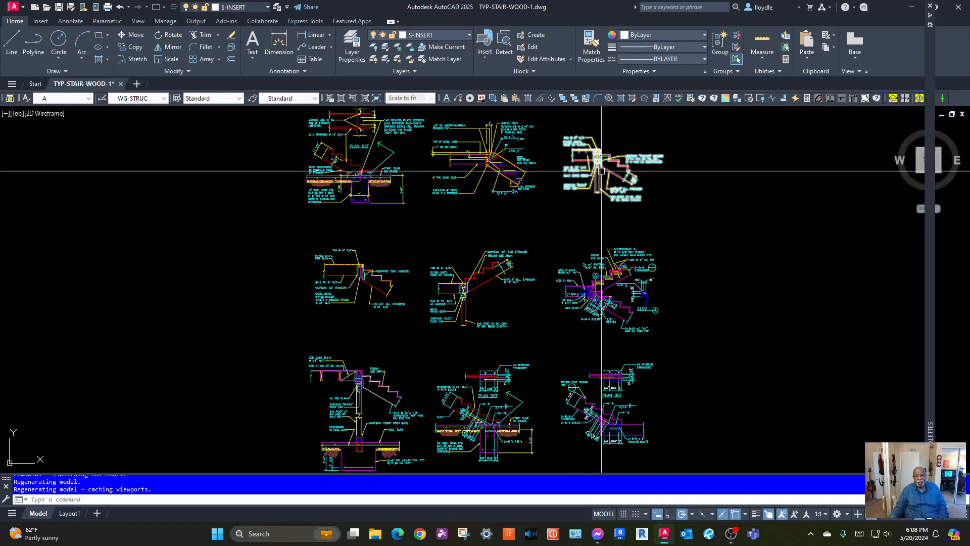
left_click(69, 513)
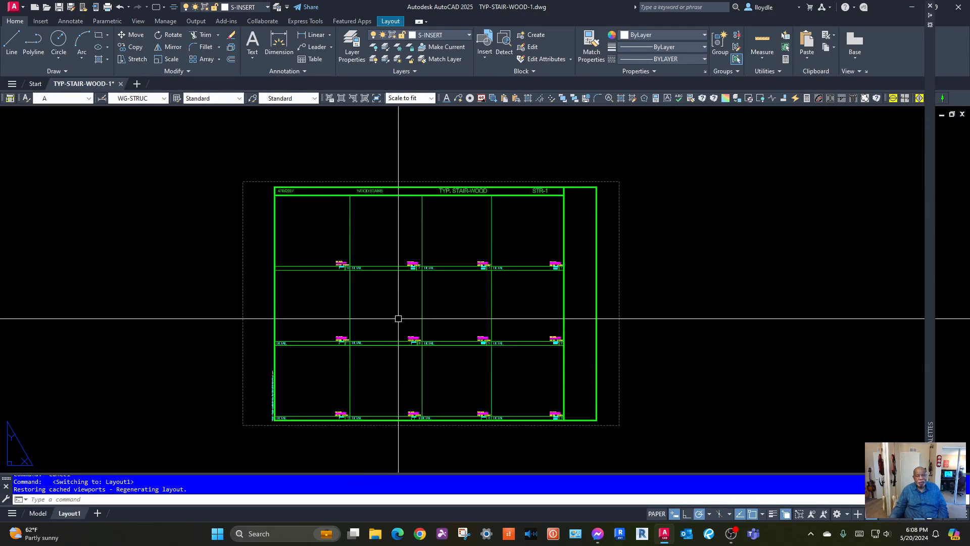
scroll(493, 304, "up", 7)
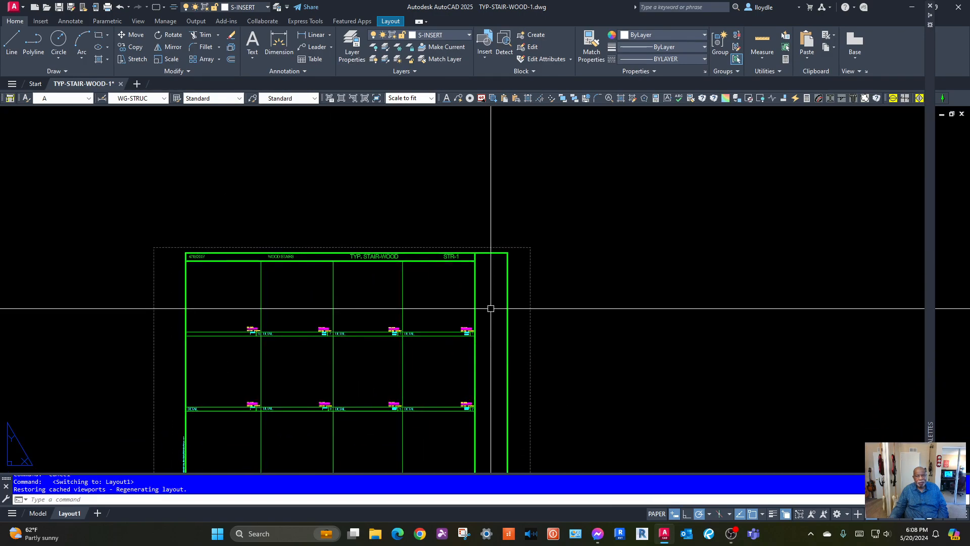
middle_click_drag(494, 303, 519, 309)
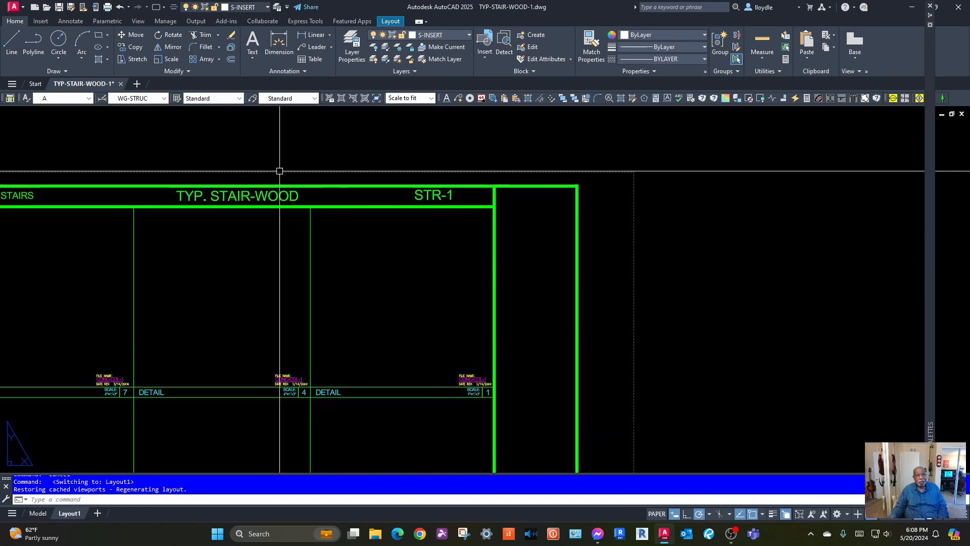
left_click(341, 98)
left_click(311, 192)
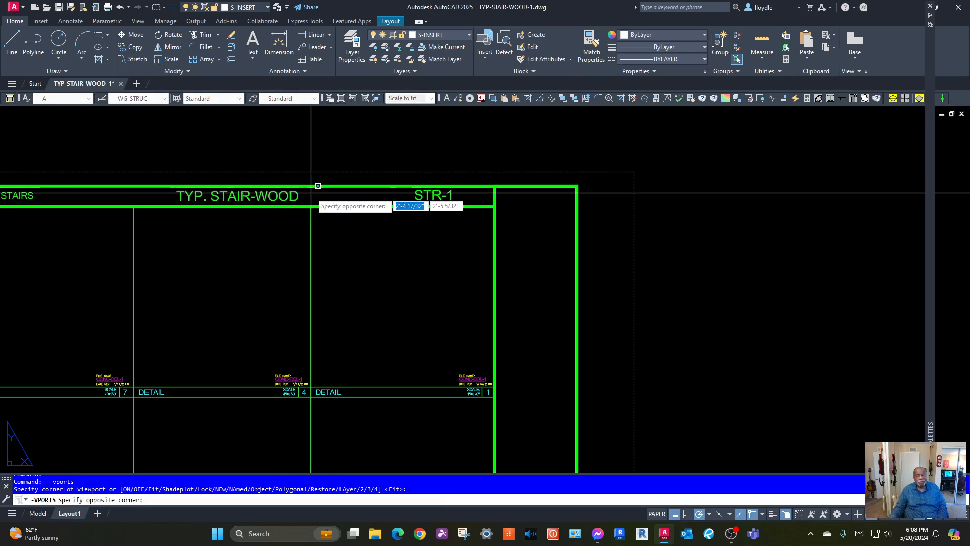
left_click(505, 386)
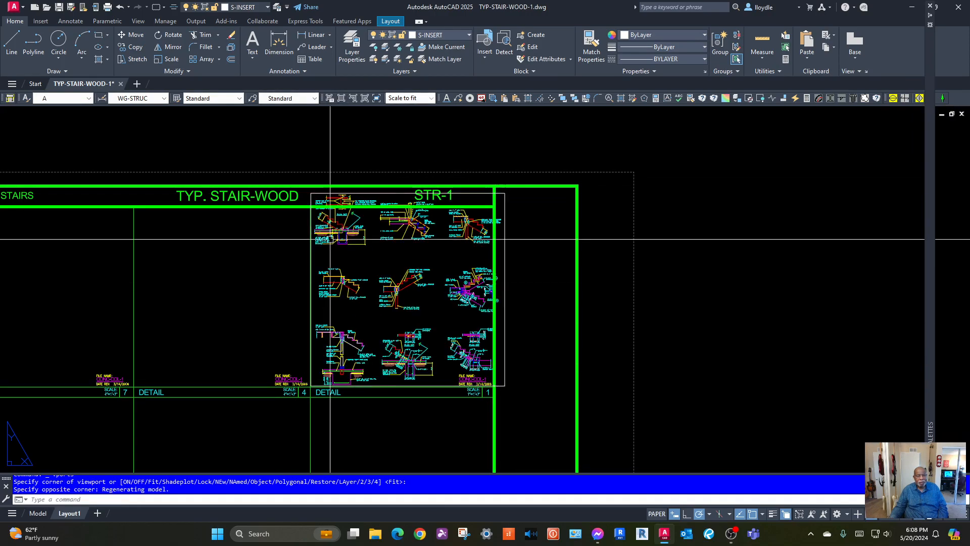
Activate the new viewport and frame the wood beam landing detail with the Simpson hanger inside it
double_click(408, 263)
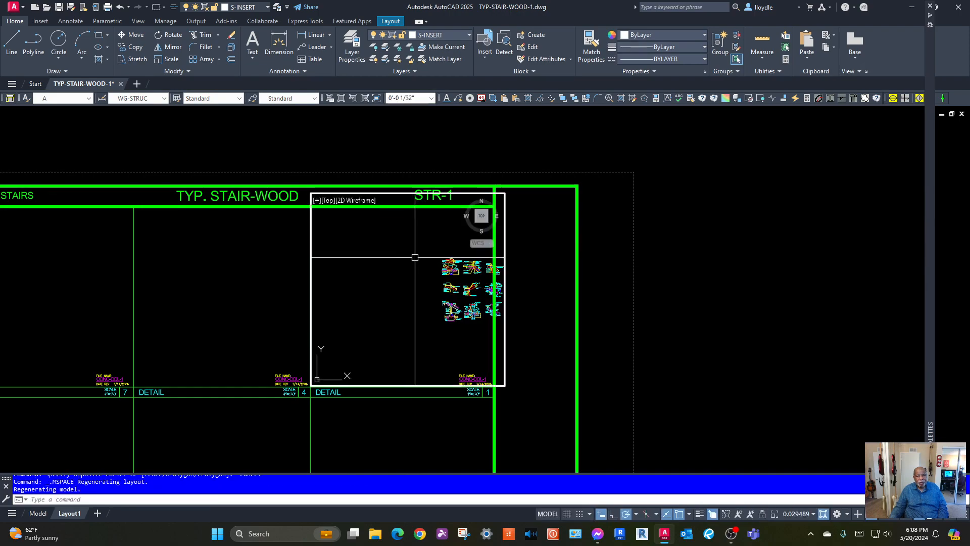
middle_click_drag(421, 252, 309, 250)
scroll(362, 262, "up", 9)
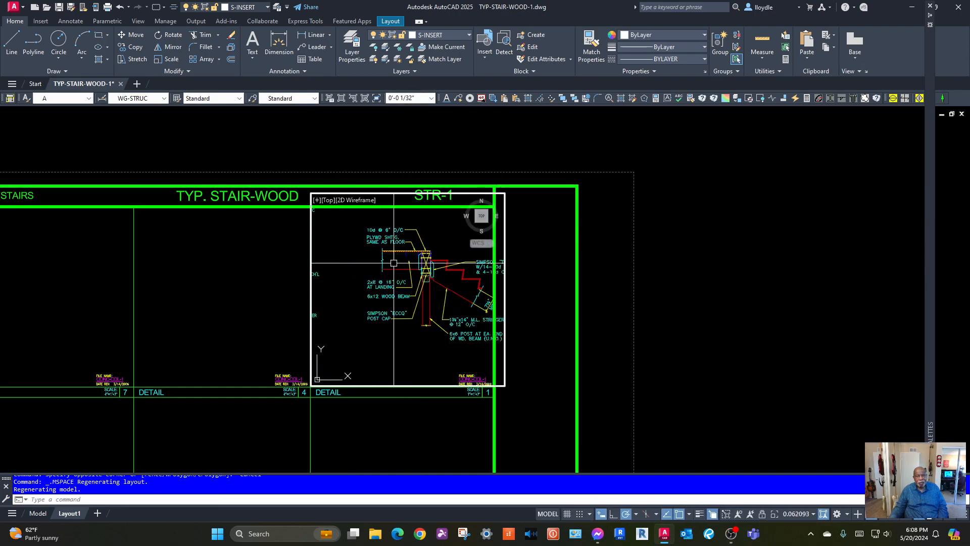
middle_click_drag(436, 273, 388, 274)
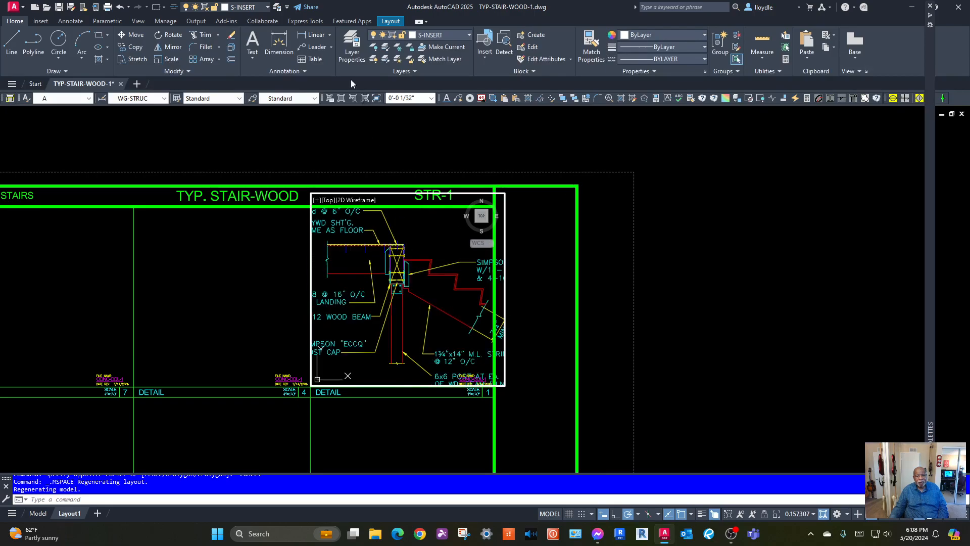
Try a viewport scale of 3/4" = 1'-0" before setting it to 1" = 1'-0" and recentering the detail, ending in paper space
left_click(431, 98)
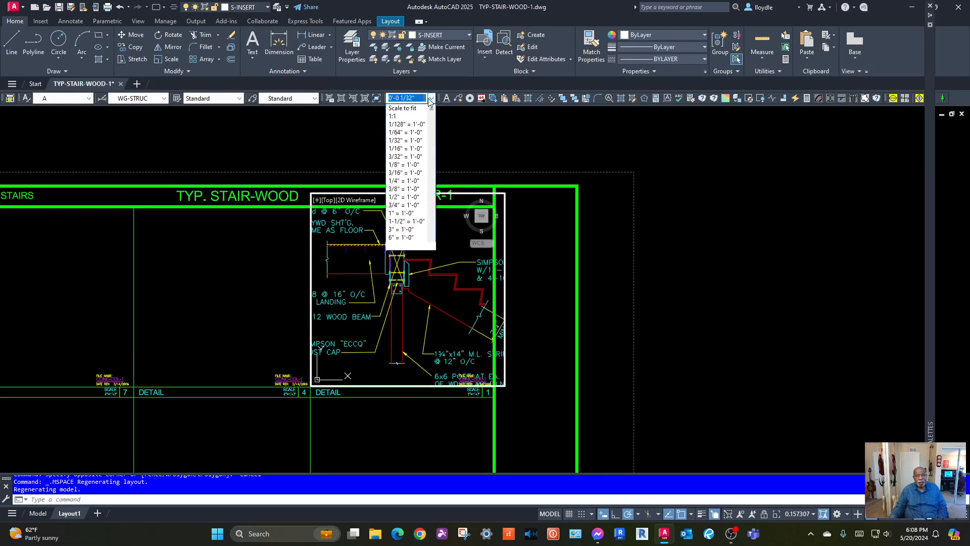
left_click(403, 205)
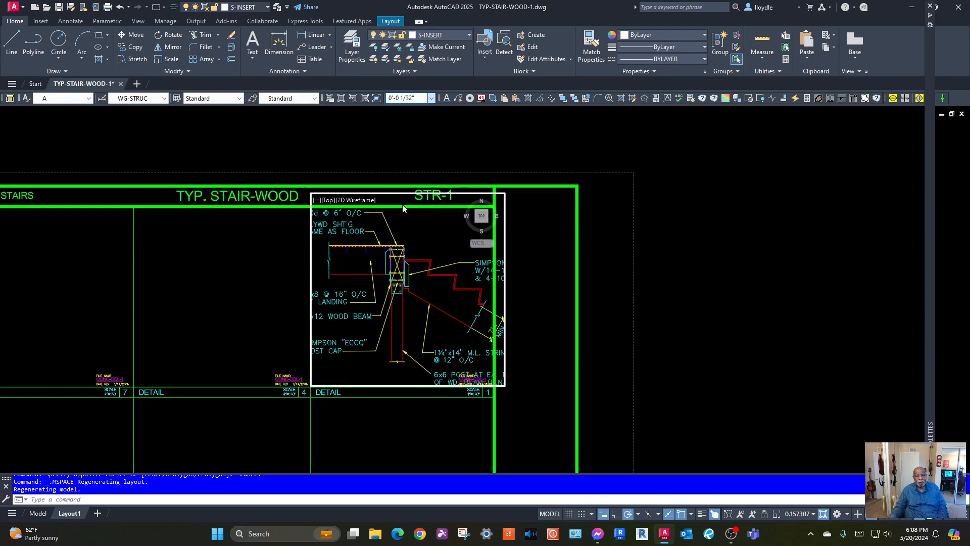
left_click(433, 98)
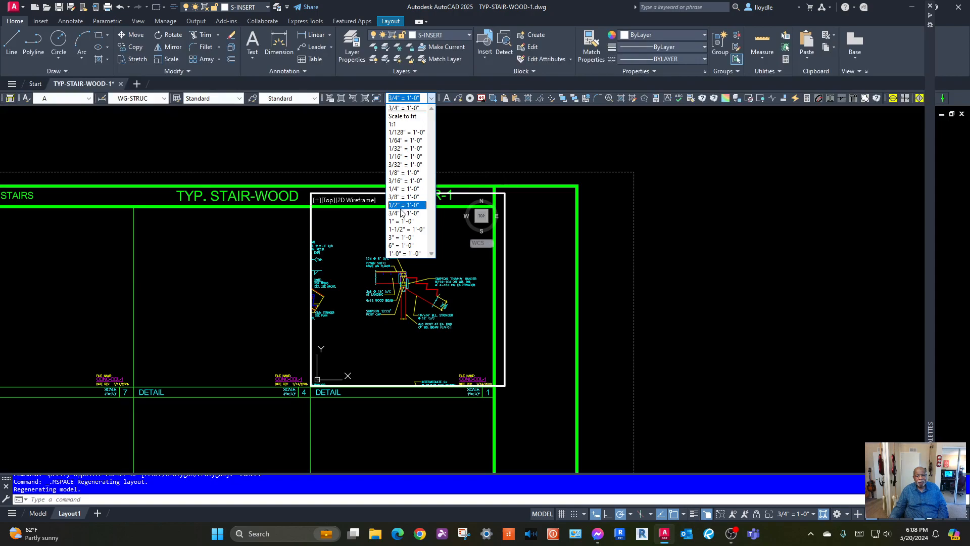
left_click(397, 221)
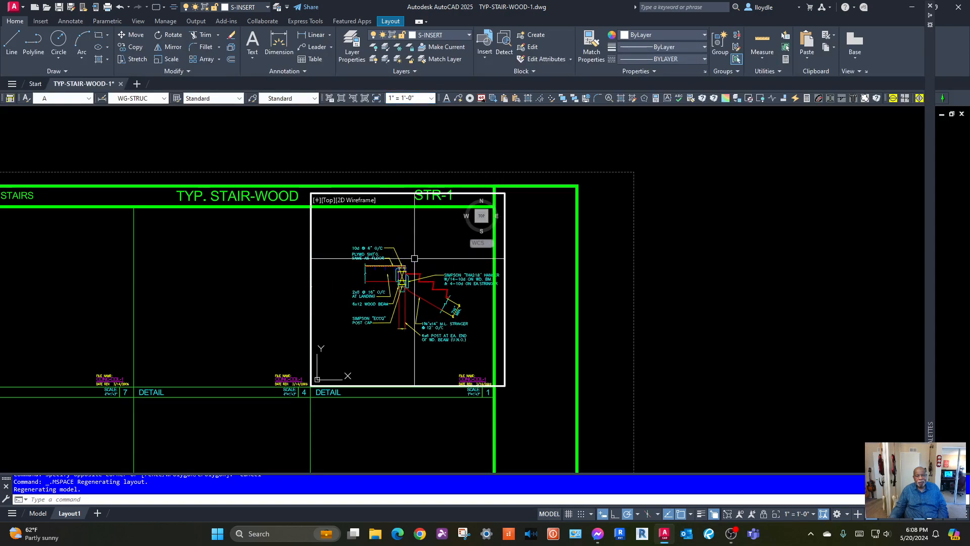
middle_click_drag(419, 255, 416, 256)
double_click(516, 146)
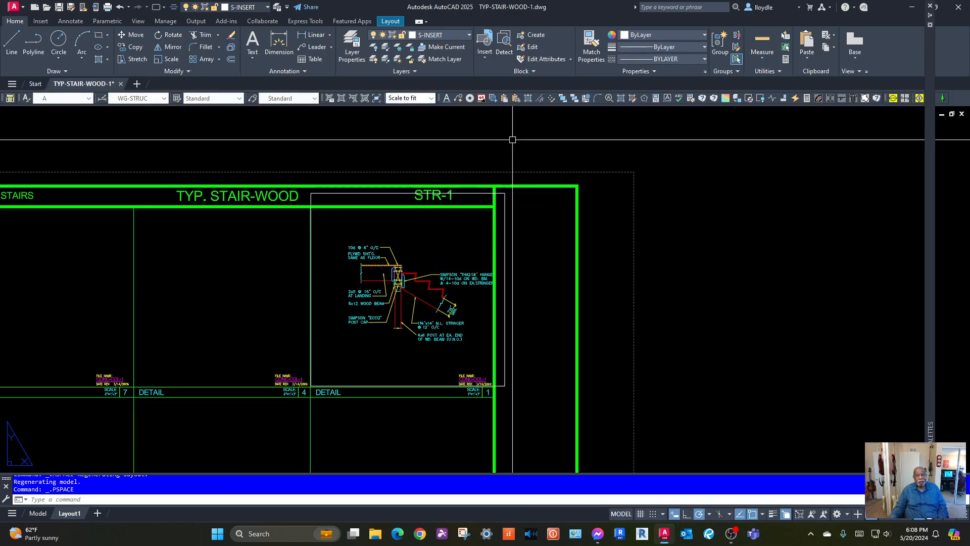
Lock the display of the new detail 1 viewport by setting Display locked to Yes
left_click(504, 250)
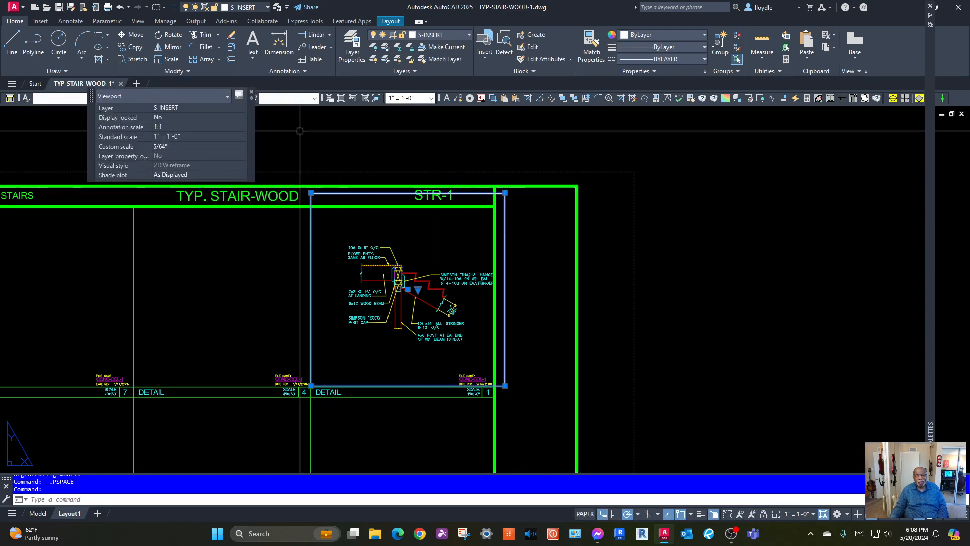
left_click(192, 117)
left_click(243, 116)
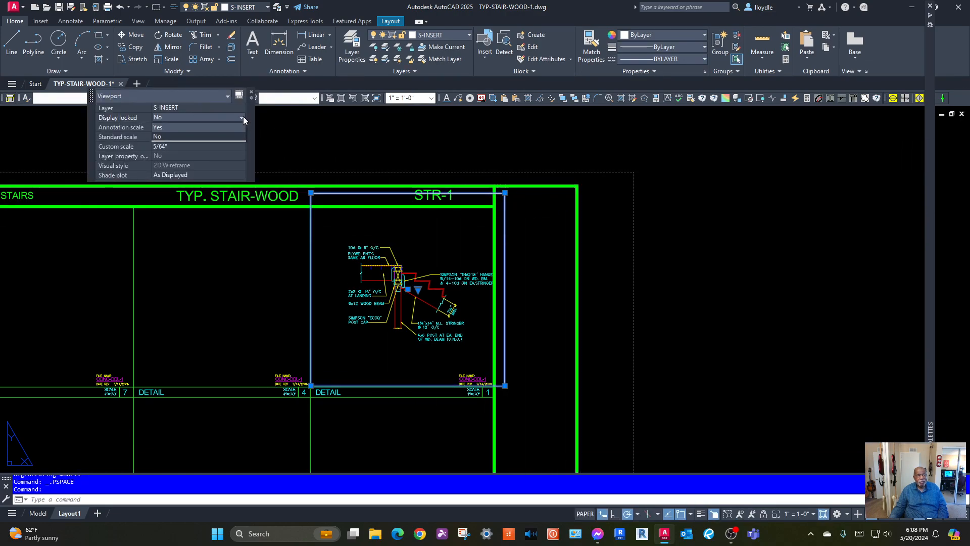
left_click(172, 126)
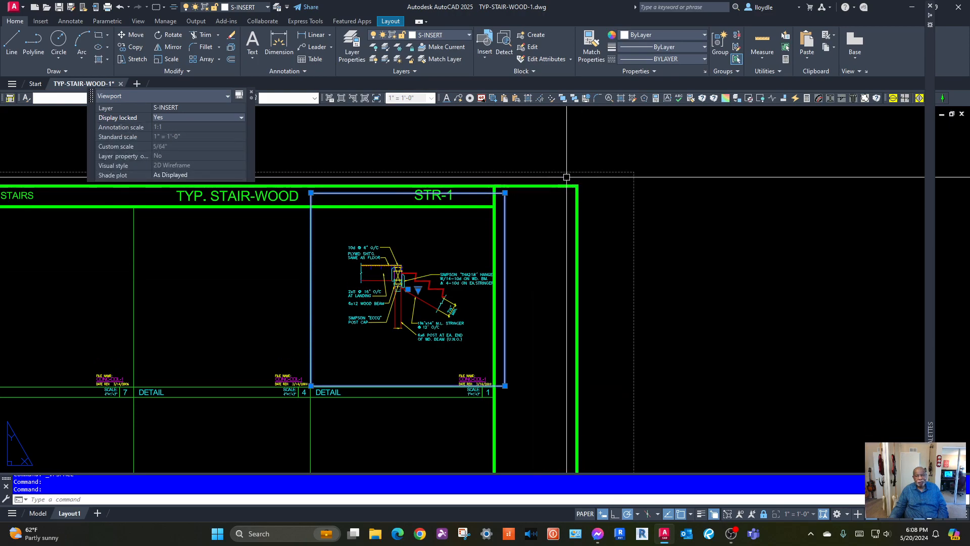
Test the display lock of the detail 1 viewport by activating it and zooming in and out, ending in paper space
left_click(675, 159)
key("Escape")
key("Escape")
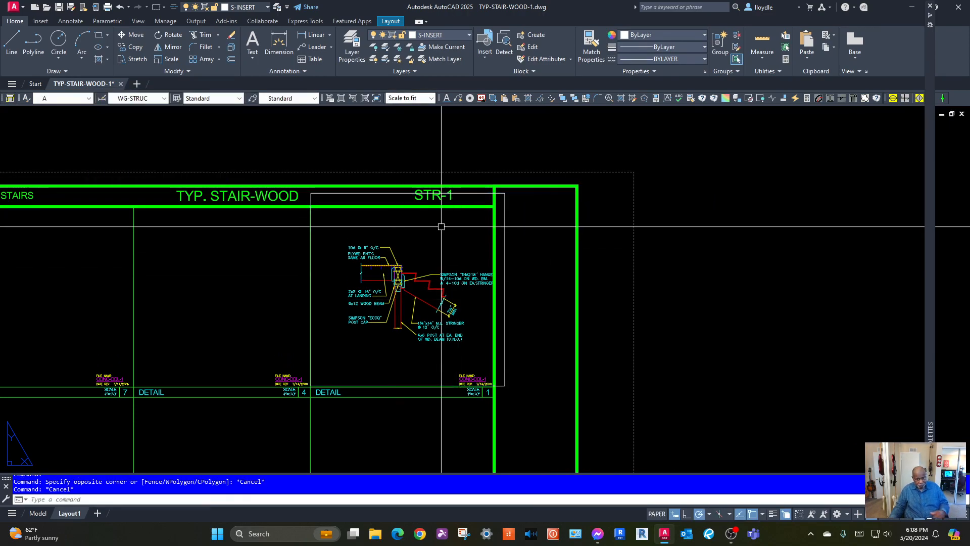
double_click(419, 259)
left_click(800, 514)
scroll(324, 293, "down", 3)
scroll(447, 269, "up", 3)
scroll(433, 269, "down", 3)
scroll(433, 269, "up", 5)
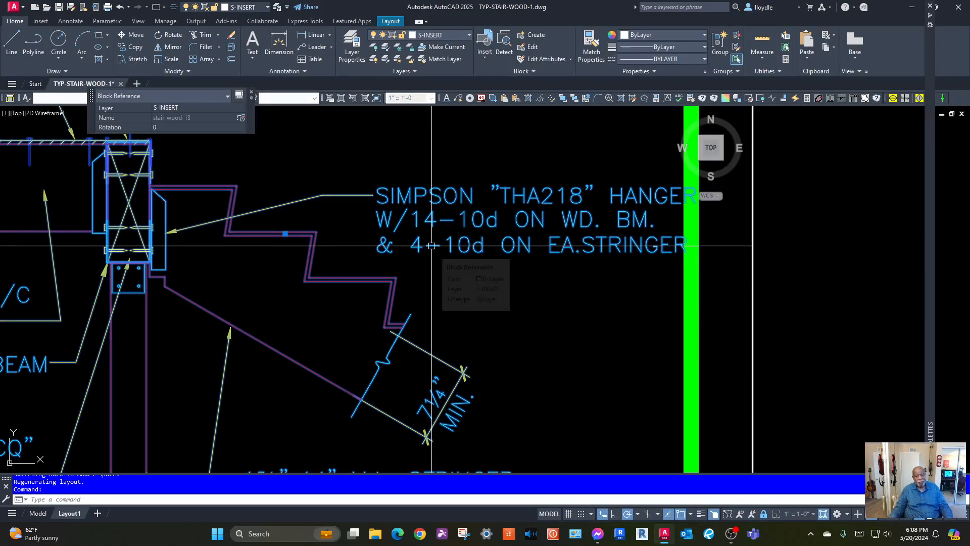
scroll(431, 246, "down", 5)
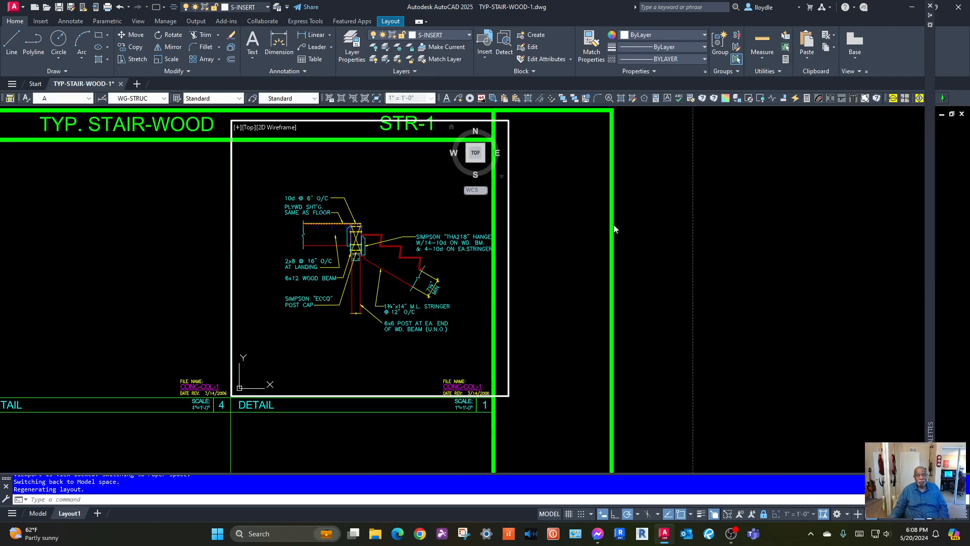
double_click(645, 221)
Create a rectangular viewport over the detail 2 cell, extending slightly past the cell's edge into the sheet margin
scroll(333, 320, "down", 5)
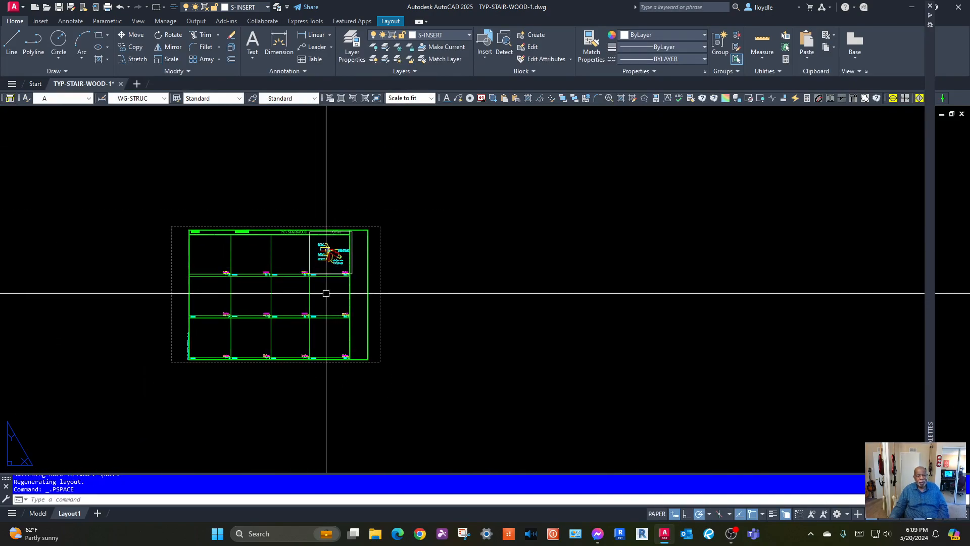
scroll(321, 303, "up", 3)
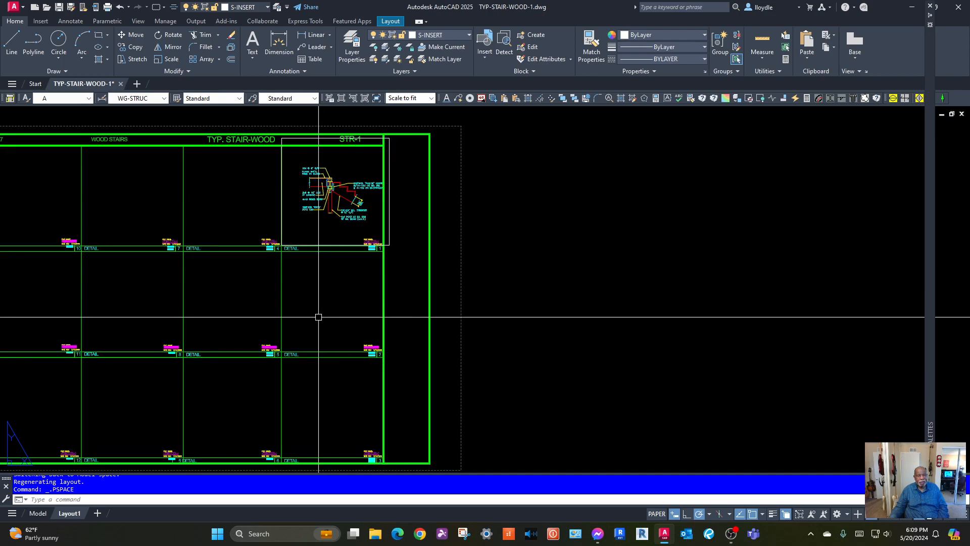
left_click(342, 98)
left_click(382, 259)
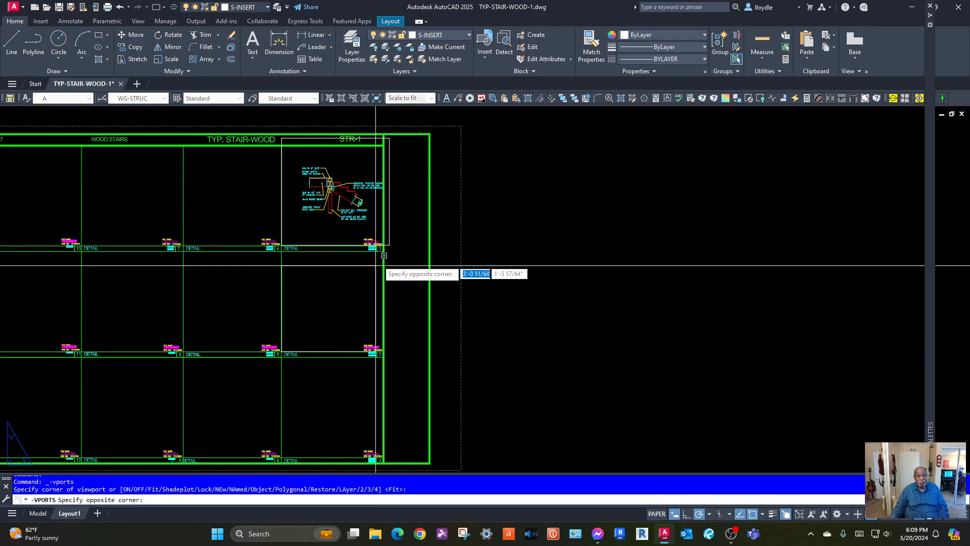
scroll(387, 255, "up", 6)
left_click(393, 254)
scroll(393, 255, "down", 8)
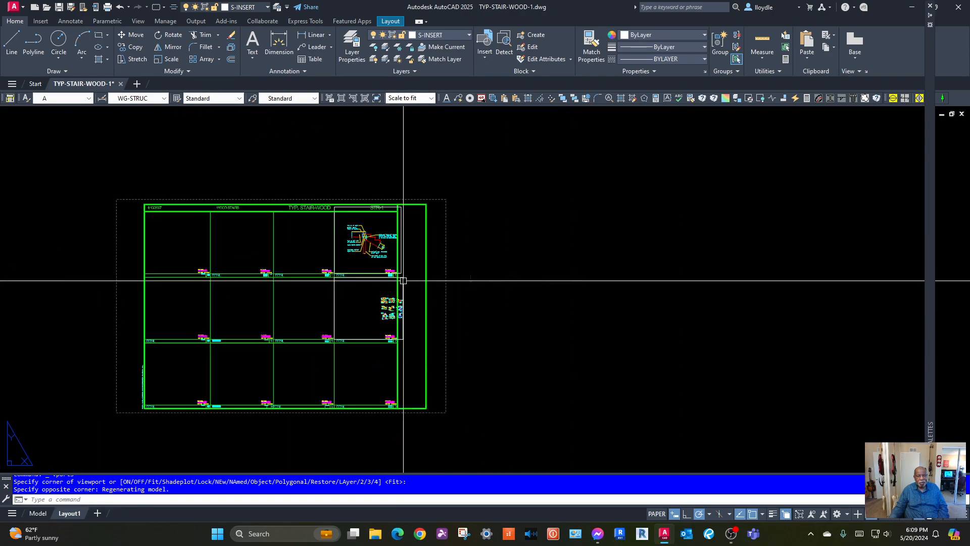
Frame the stringer detail with elevation A in the detail 2 viewport at 1" = 1'-0" scale, ending in paper space
double_click(368, 299)
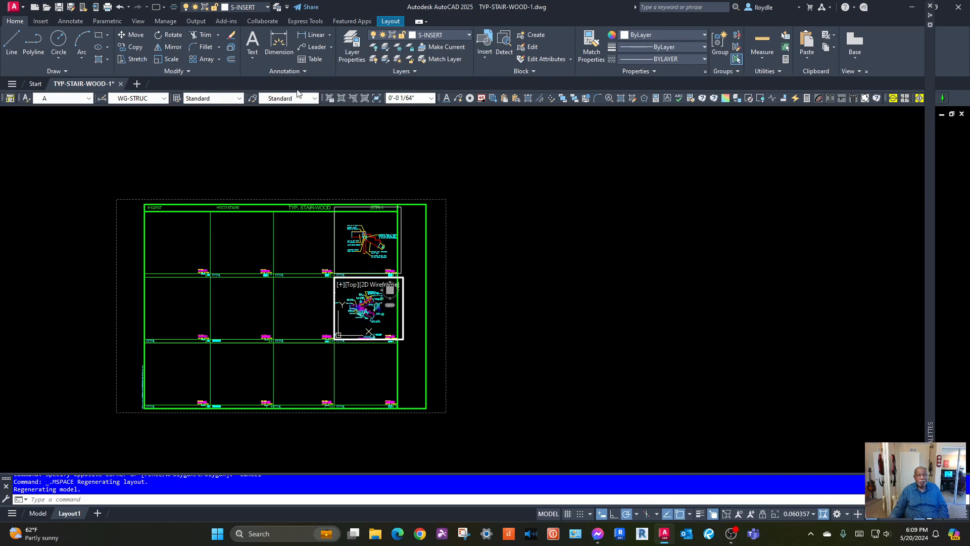
left_click(432, 99)
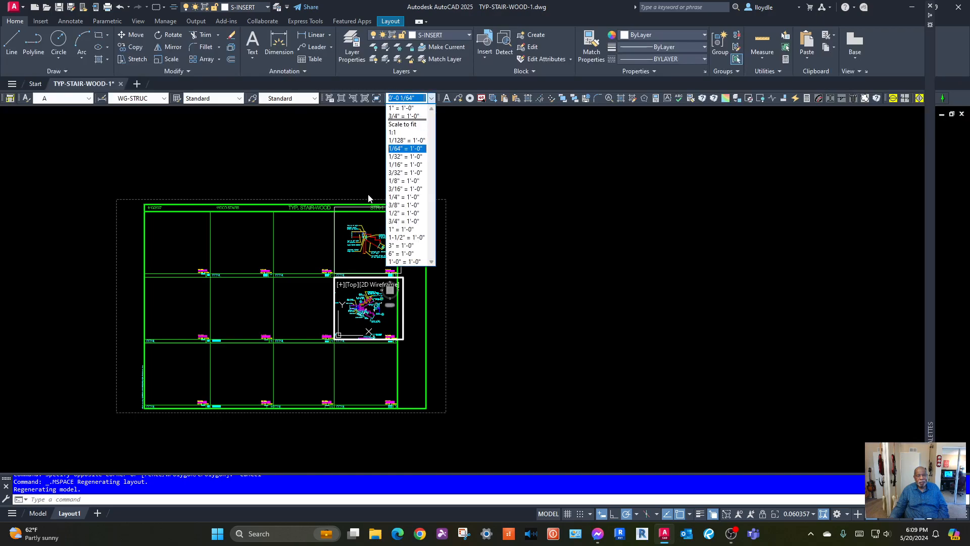
left_click(399, 230)
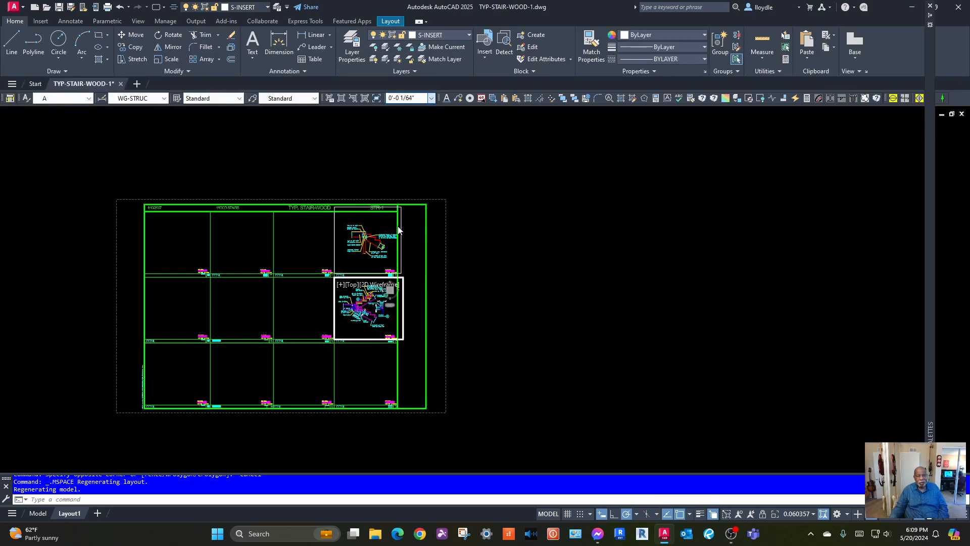
double_click(533, 287)
scroll(390, 336, "up", 6)
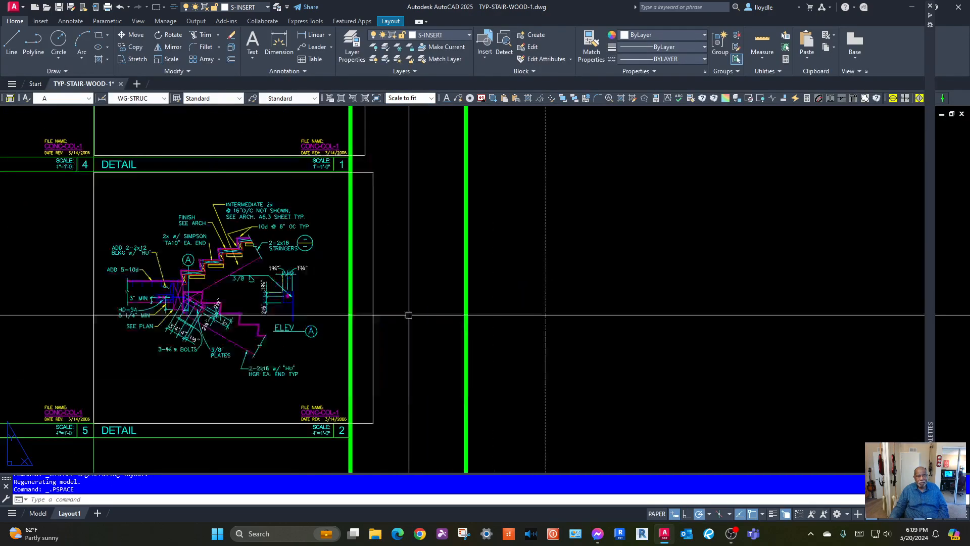
Lock the display of the detail 2 viewport by setting Display locked to Yes
left_click(373, 324)
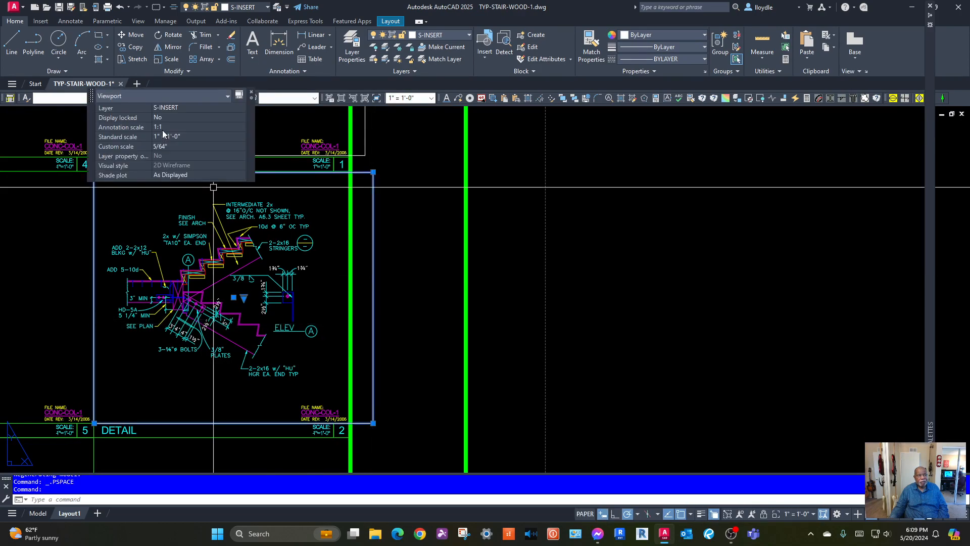
left_click(169, 117)
left_click(164, 127)
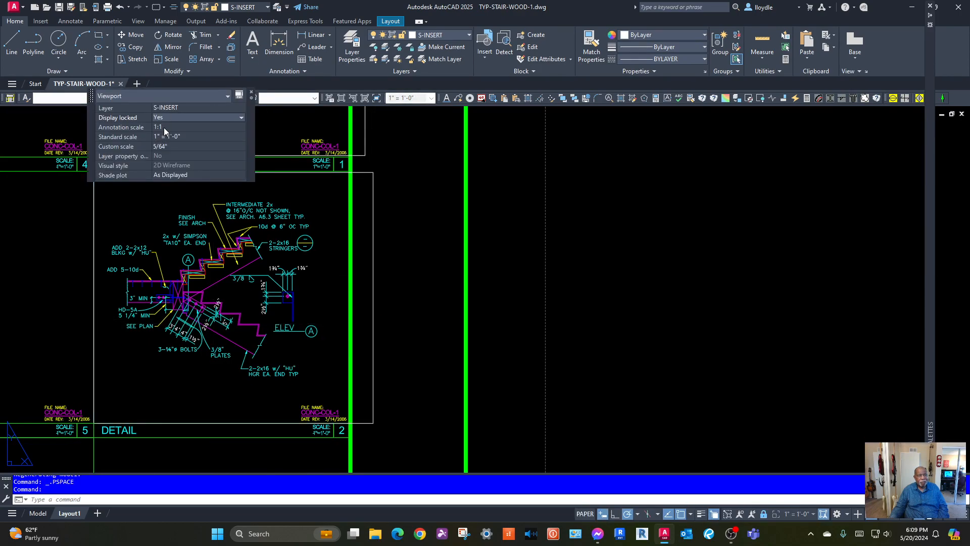
key("Escape")
Create a rectangular viewport over the detail 3 cell, extending slightly past the cell's edge into the sheet margin
scroll(393, 272, "down", 6)
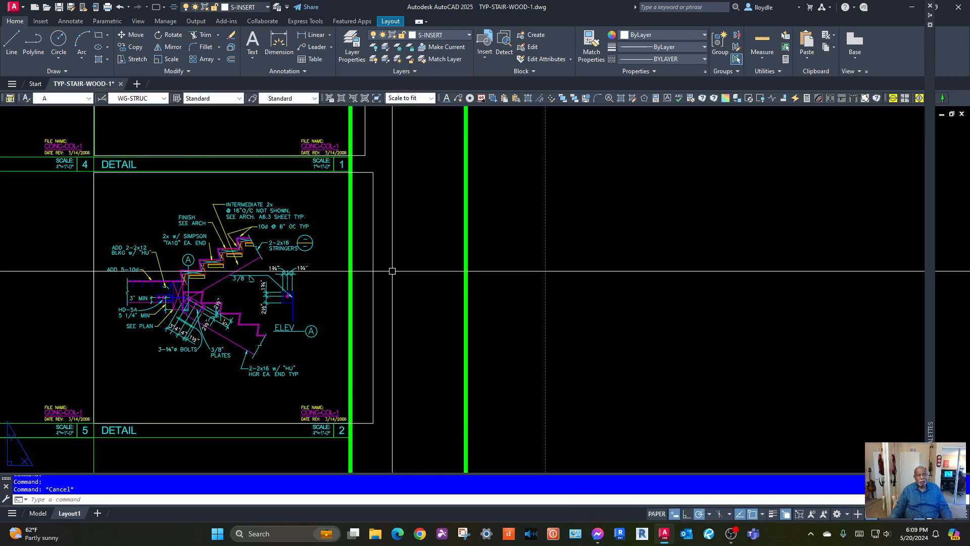
scroll(328, 276, "up", 6)
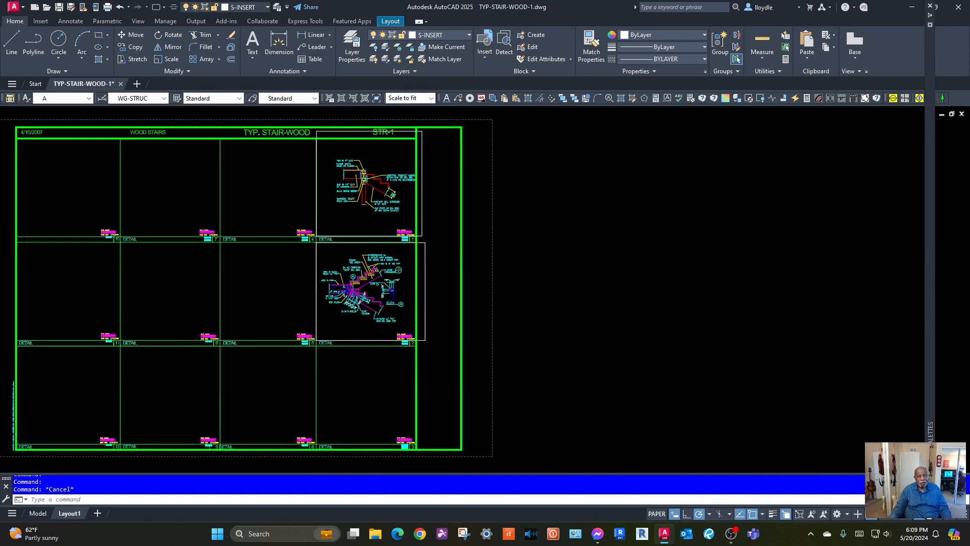
scroll(351, 303, "down", 5)
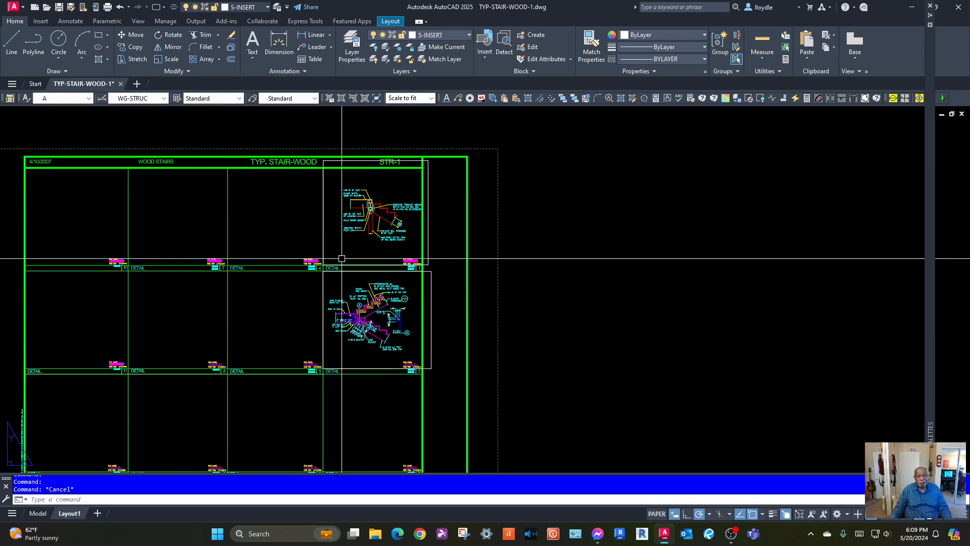
middle_click_drag(412, 331, 405, 241)
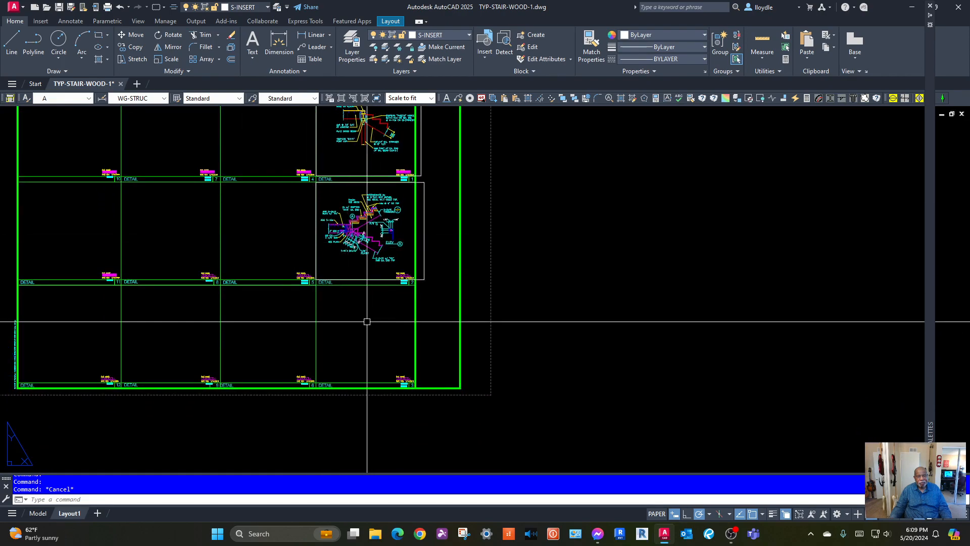
scroll(357, 351, "up", 4)
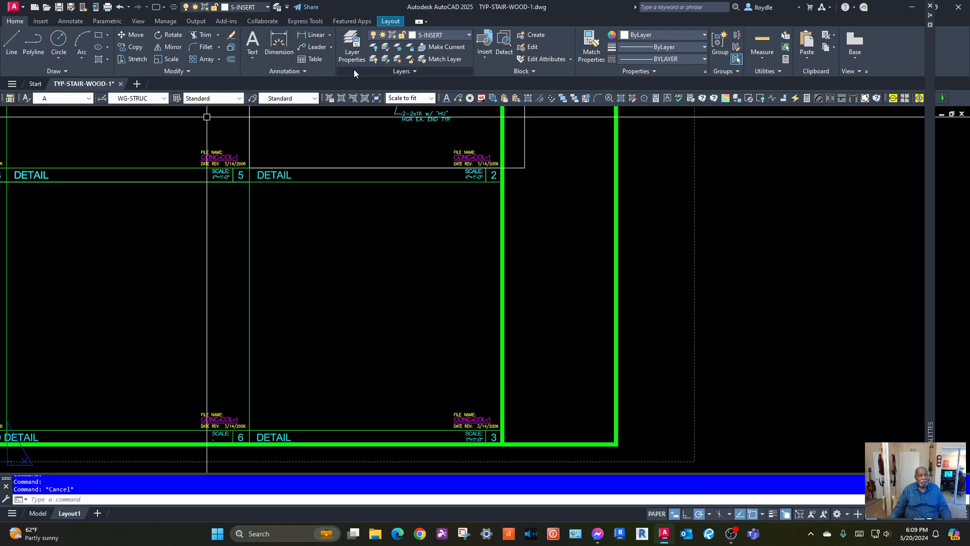
left_click(342, 98)
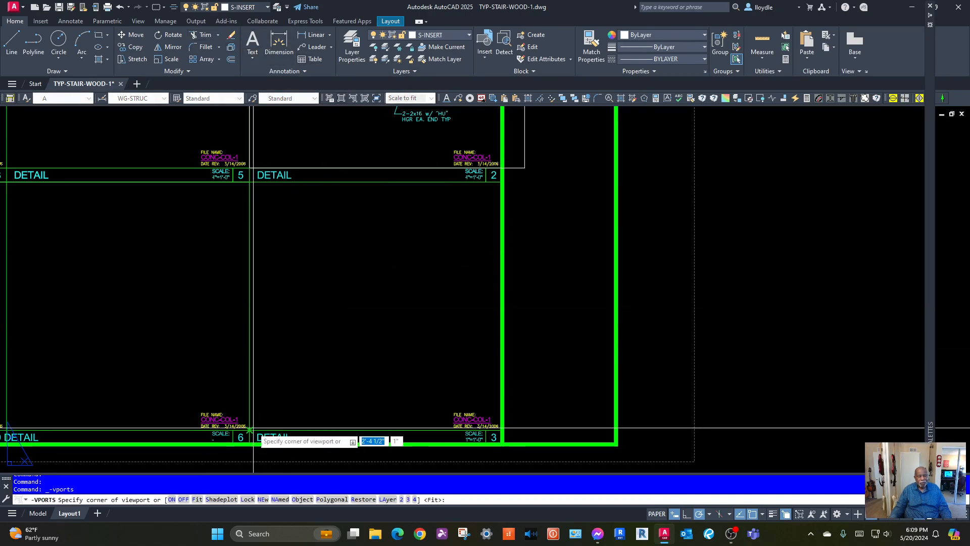
left_click(352, 346)
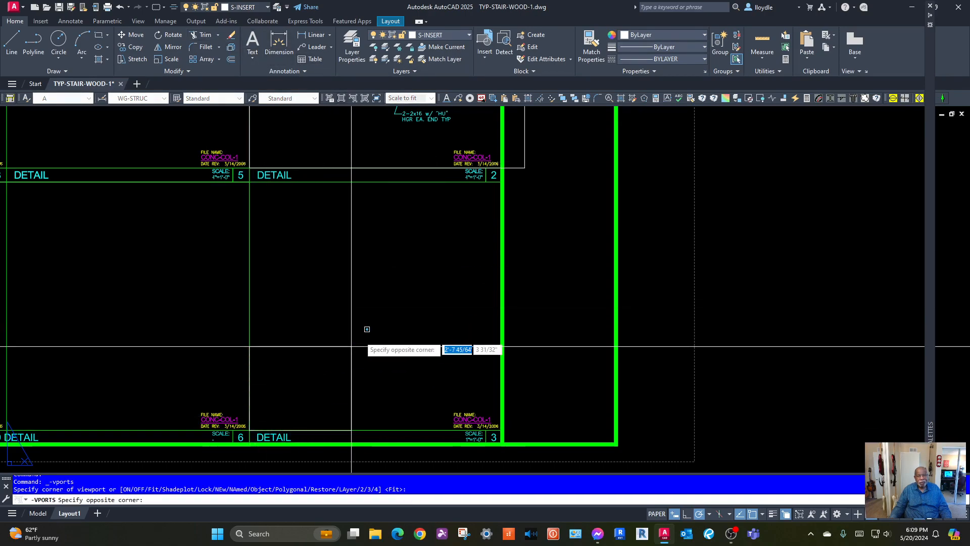
left_click(521, 182)
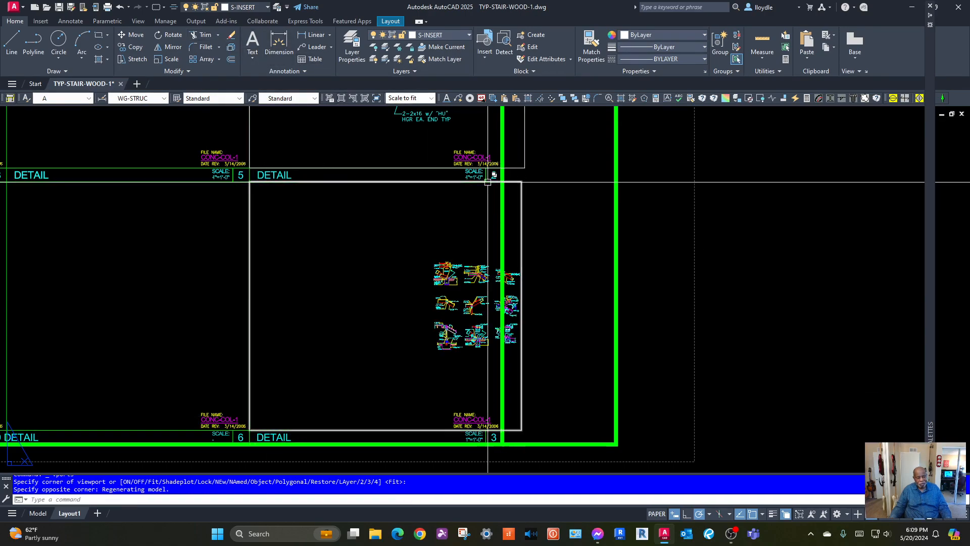
Activate the detail 3 viewport and frame the stringer anchor bolt detail with its PLAN DET inside it
double_click(382, 284)
middle_click_drag(424, 283, 293, 266)
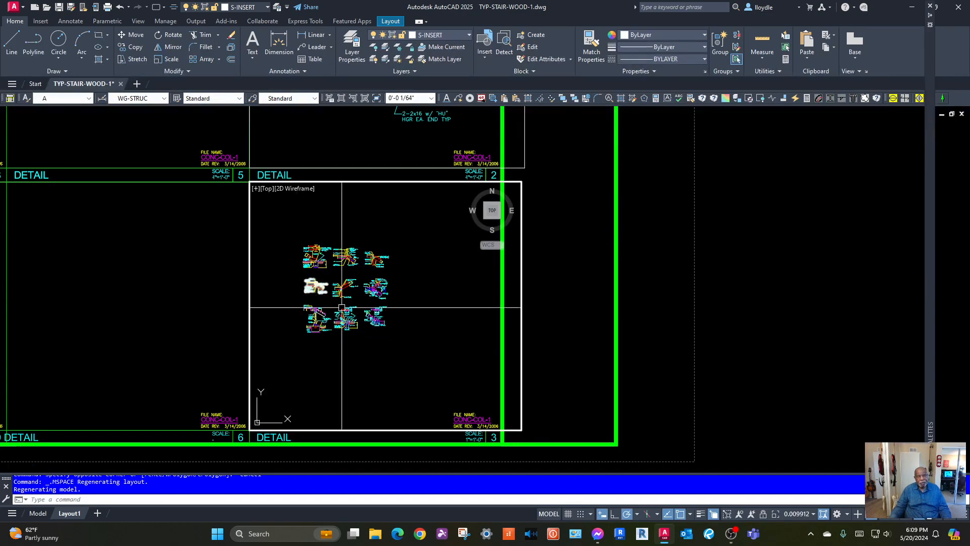
scroll(365, 323, "up", 10)
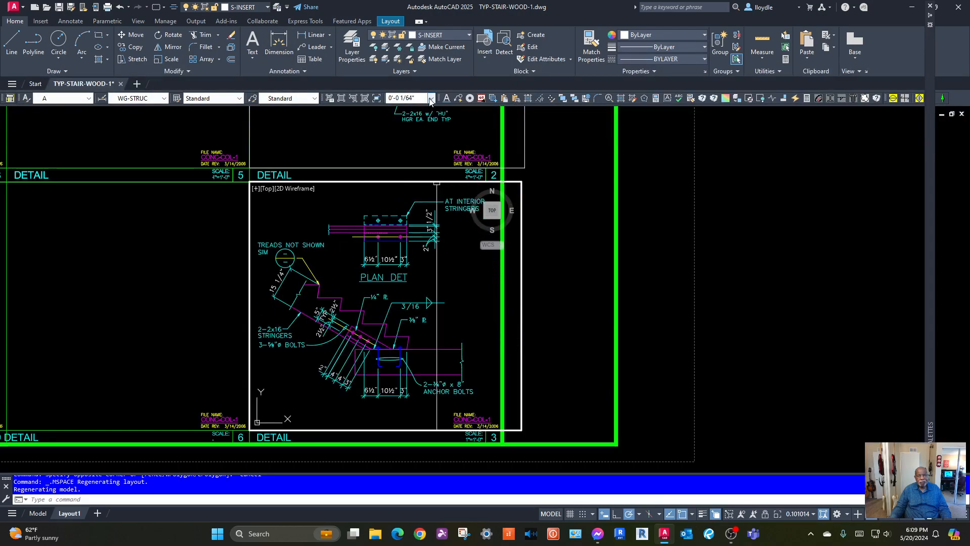
Try a detail 3 viewport scale of 3/4" = 1'-0" before setting it to 1" = 1'-0", ending in paper space
left_click(431, 99)
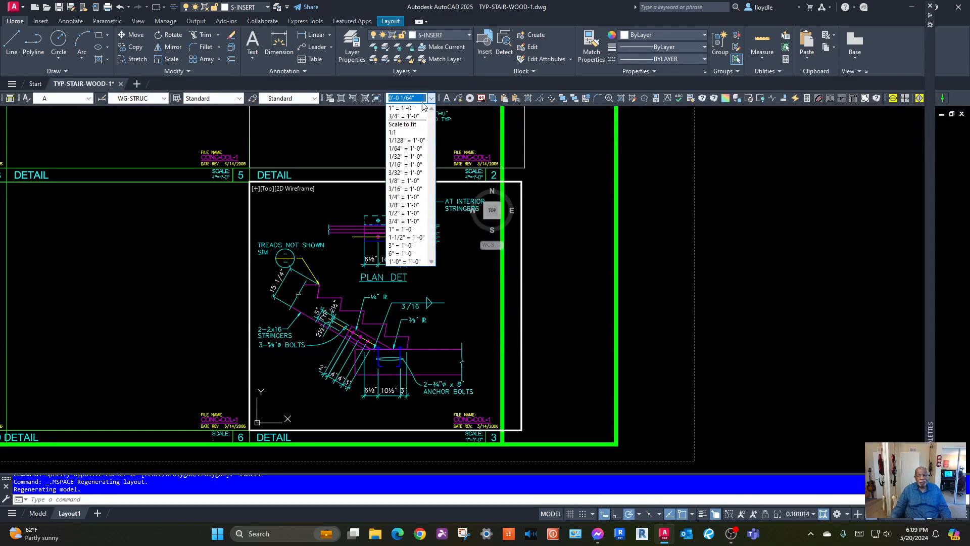
left_click(398, 221)
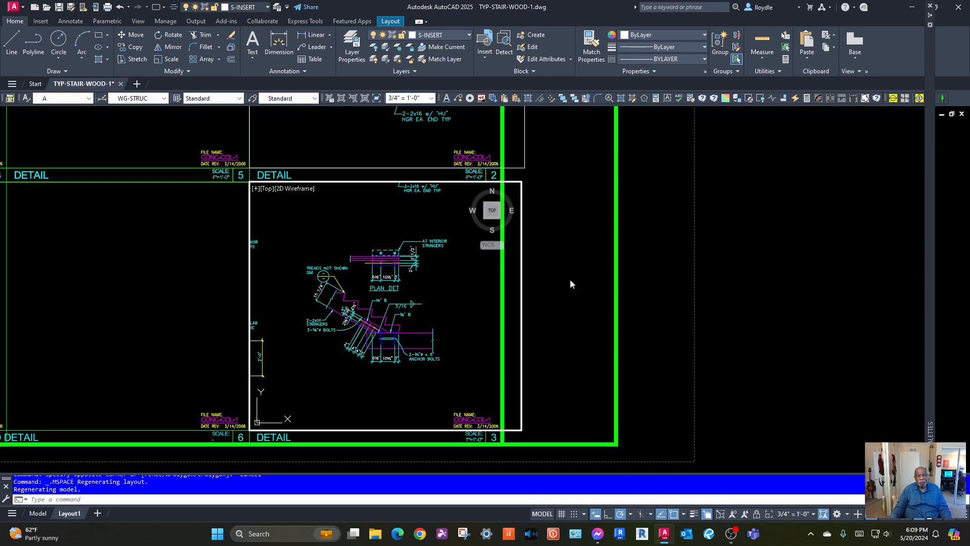
left_click(431, 99)
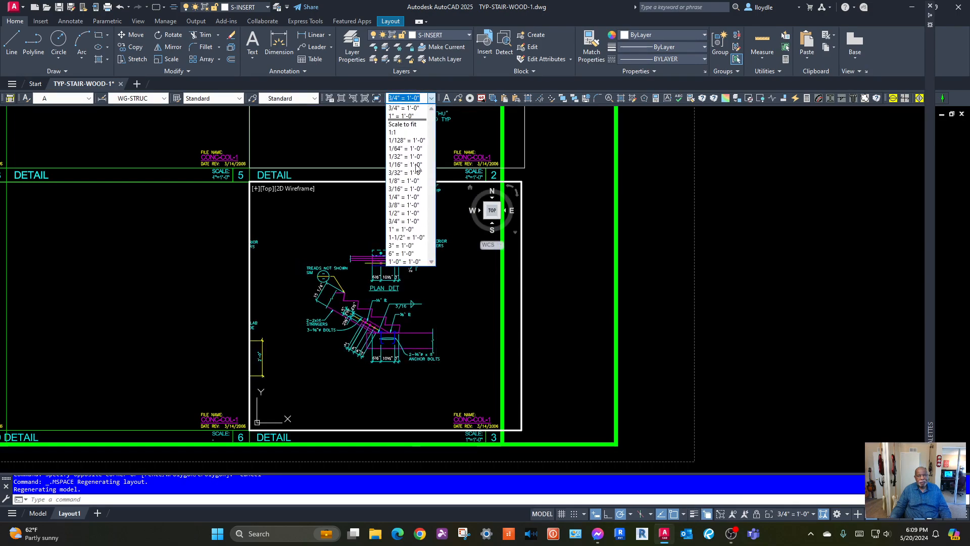
left_click(391, 116)
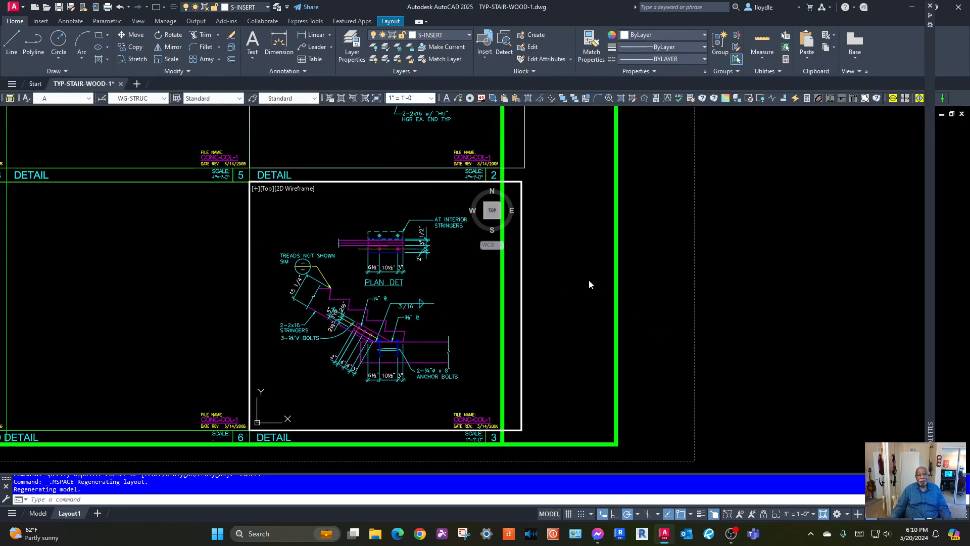
double_click(570, 282)
Lock the display of the detail 3 viewport by setting Display locked to Yes
left_click(522, 282)
left_click(198, 118)
left_click(240, 118)
left_click(159, 126)
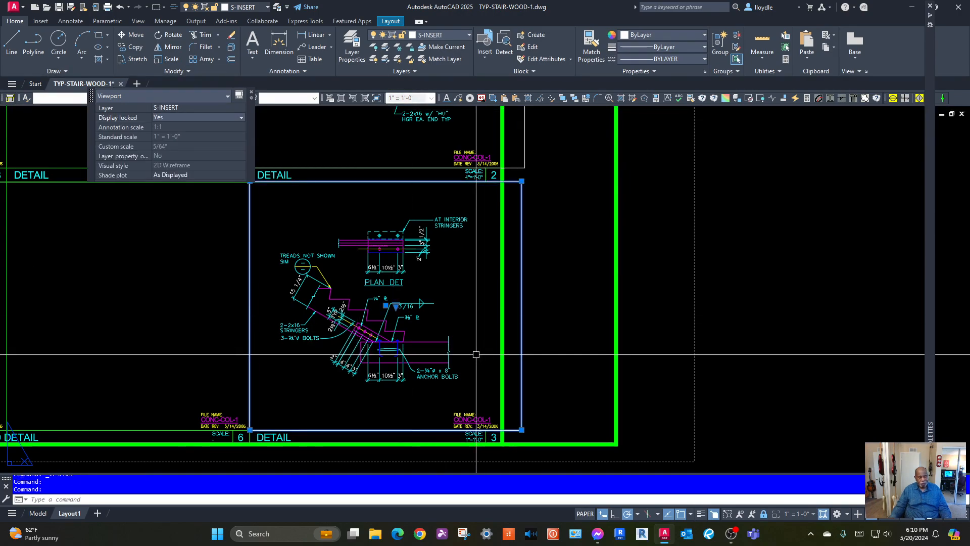
key("Escape")
Move the detail 1 viewport off the sheet into the empty paper space beyond the title block's upper corner
scroll(544, 329, "down", 3)
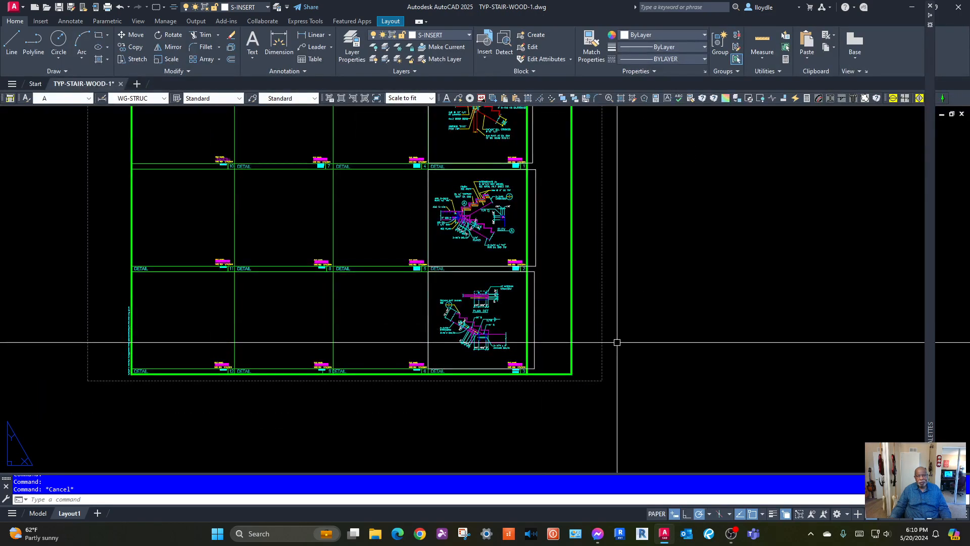
middle_click_drag(617, 342, 597, 358)
middle_click_drag(710, 333, 637, 382)
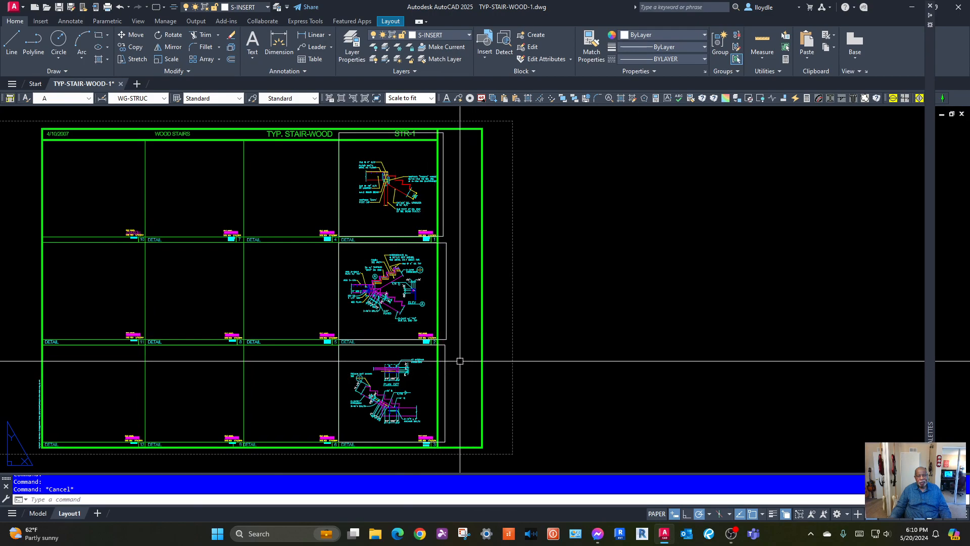
middle_click_drag(452, 357, 384, 359)
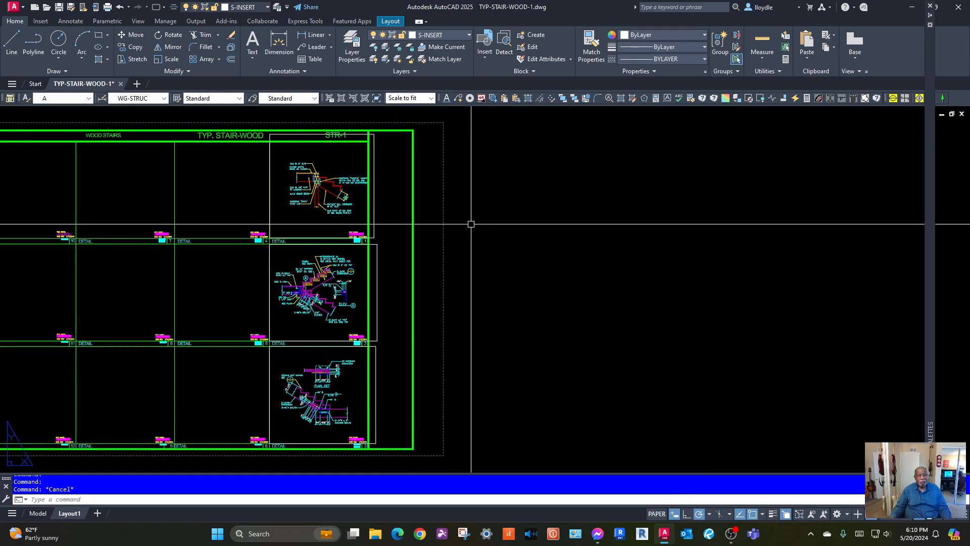
middle_click_drag(465, 215, 435, 230)
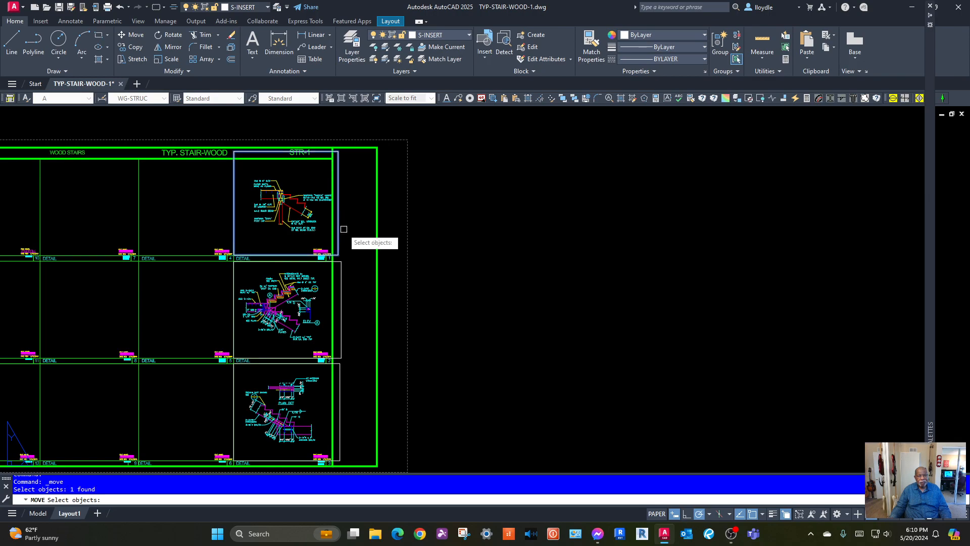
key("Return")
left_click(419, 252)
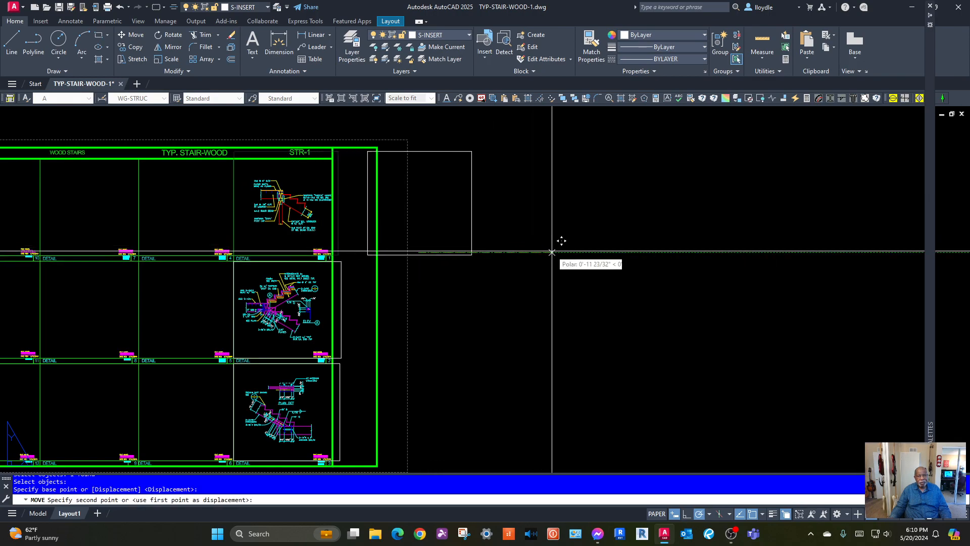
middle_click_drag(559, 241, 462, 336)
left_click(897, 212)
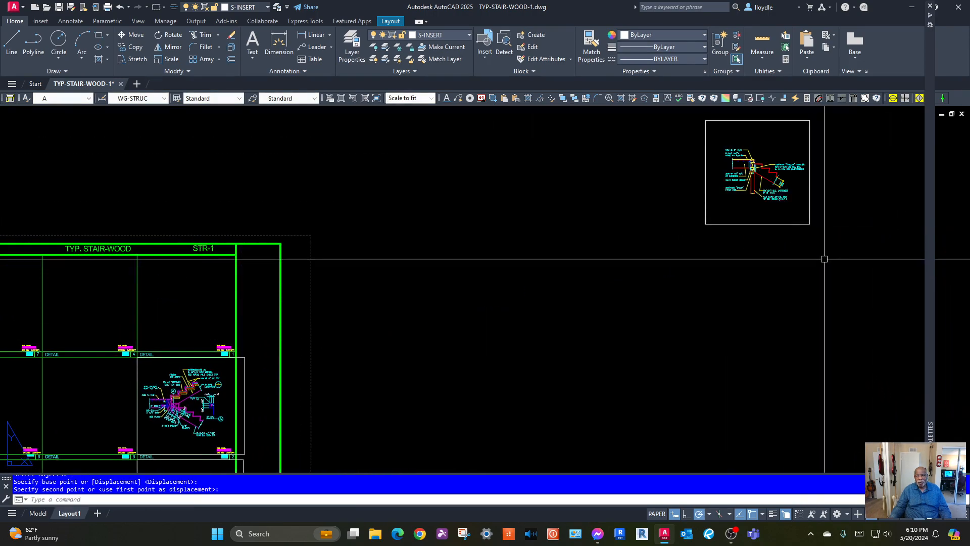
scroll(697, 303, "down", 5)
middle_click_drag(421, 330, 368, 316)
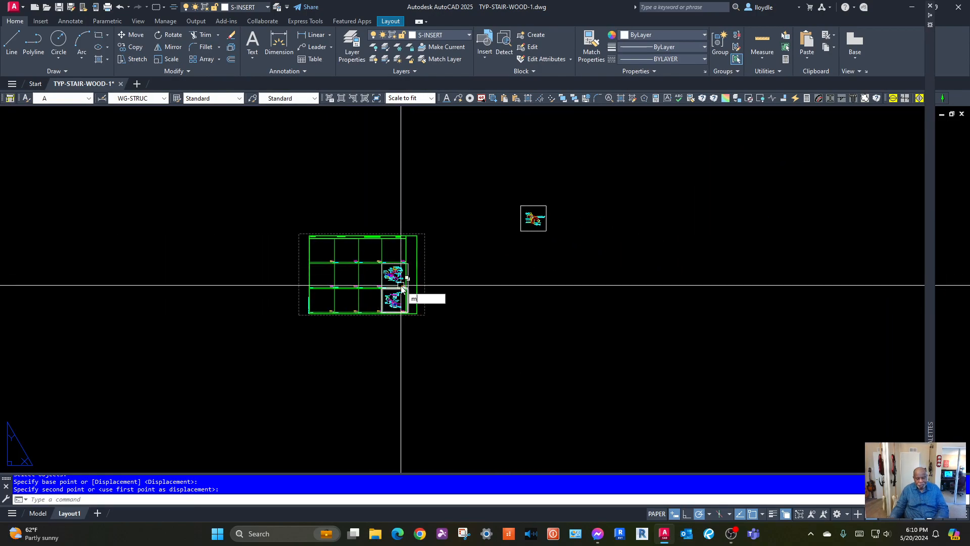
Move the detail 2 viewport off the sheet into the empty paper space beyond the title block's lower corner
type("m")
key("Return")
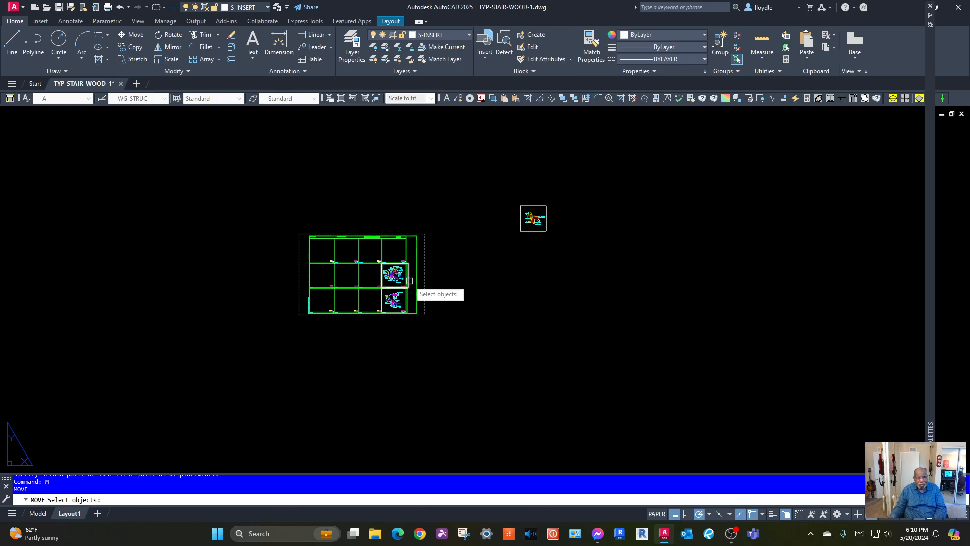
key("Return")
left_click(413, 281)
left_click(602, 369)
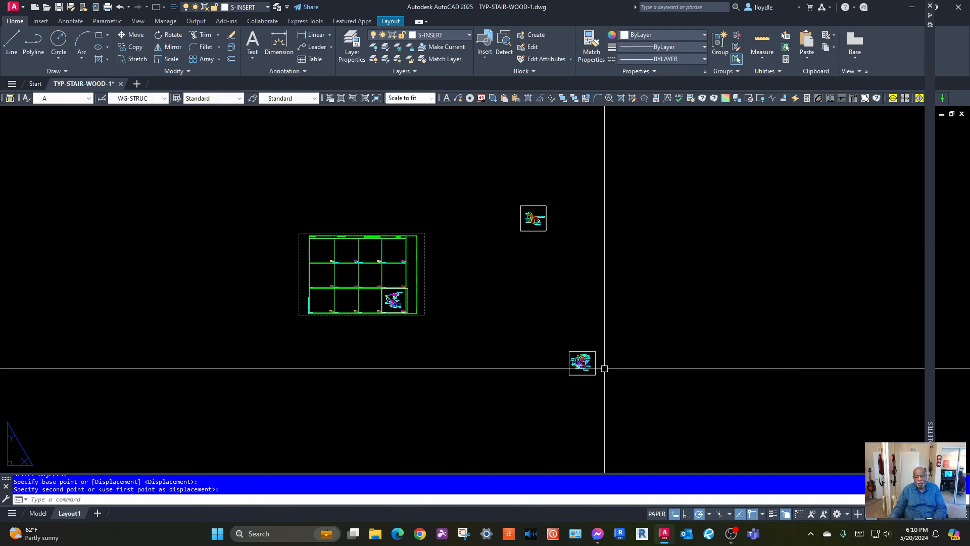
Move the detail 3 viewport off the sheet into the empty paper space below the detail 2 viewport
middle_click_drag(511, 358, 455, 268)
key("Return")
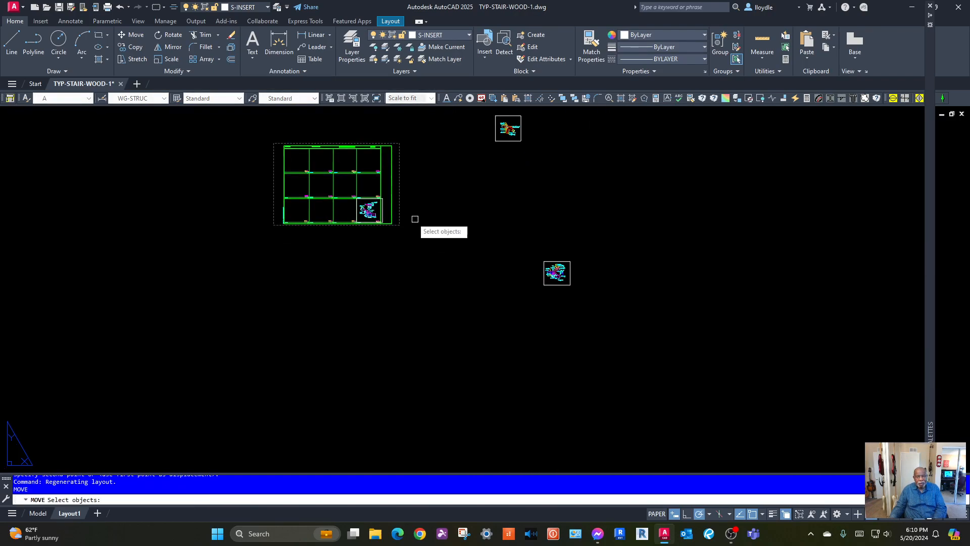
key("Return")
left_click(376, 215)
scroll(585, 410, "down", 4)
key("Escape")
scroll(591, 381, "up", 3)
middle_click_drag(637, 405, 647, 458)
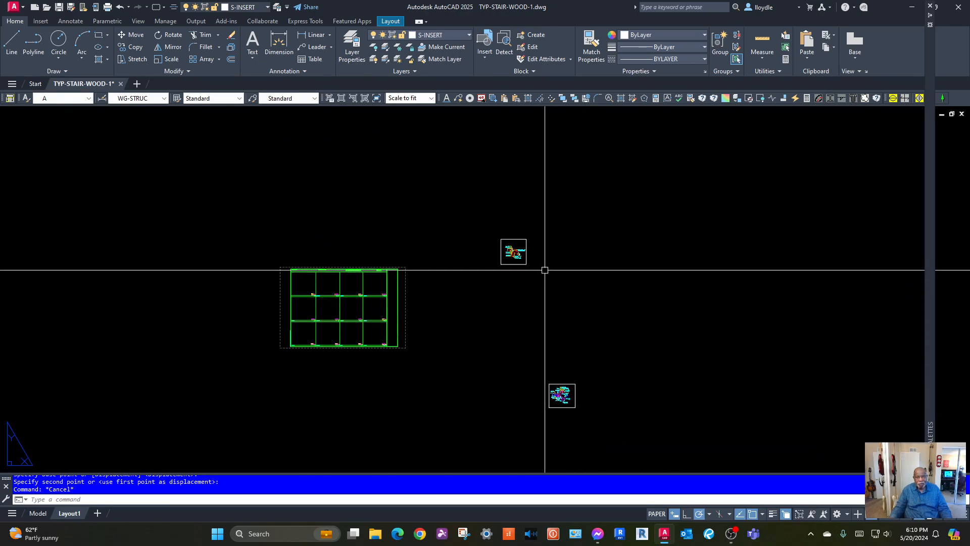
Stretch the corners of the detail 1 viewport until its frame encloses all nine stair details
middle_click_drag(543, 266, 551, 319)
scroll(517, 304, "up", 4)
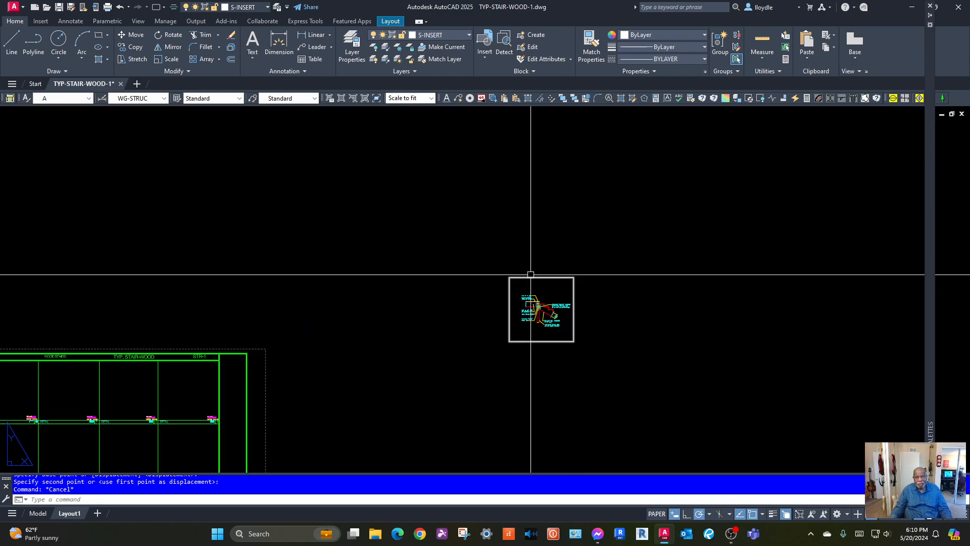
left_click(529, 277)
scroll(489, 288, "down", 4)
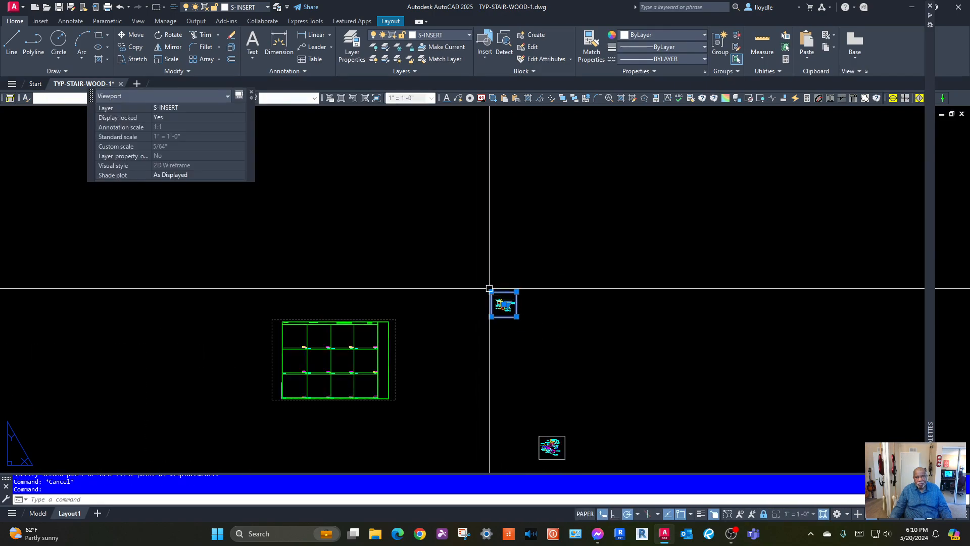
left_click(491, 292)
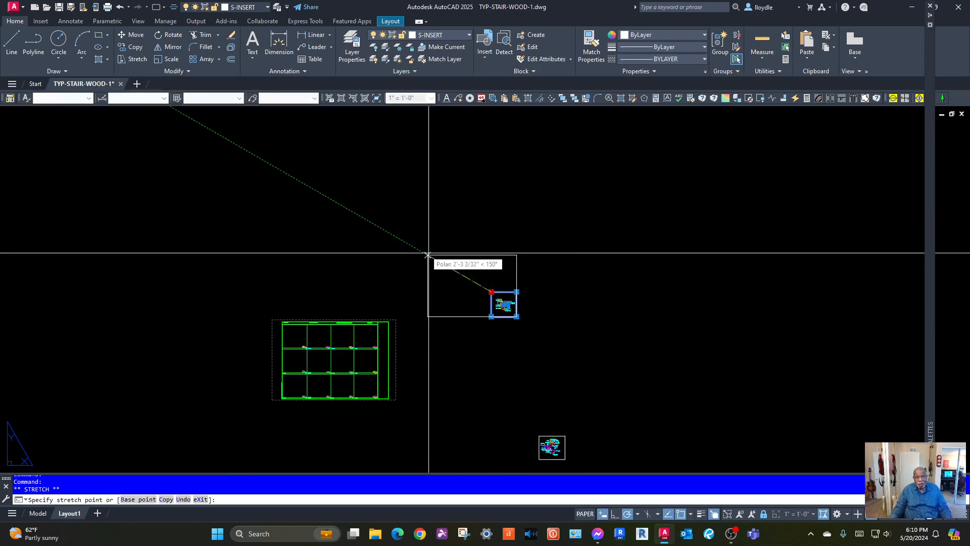
left_click(368, 205)
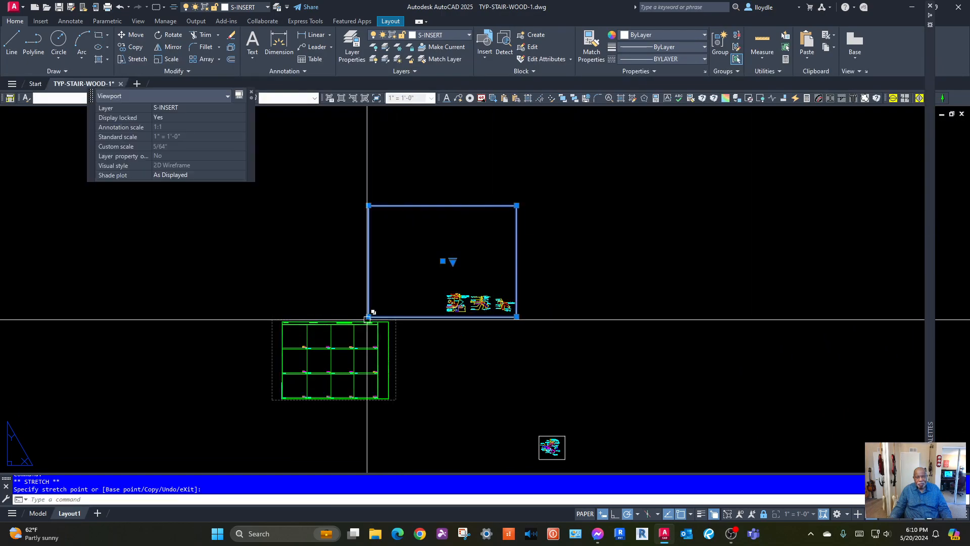
left_click(370, 317)
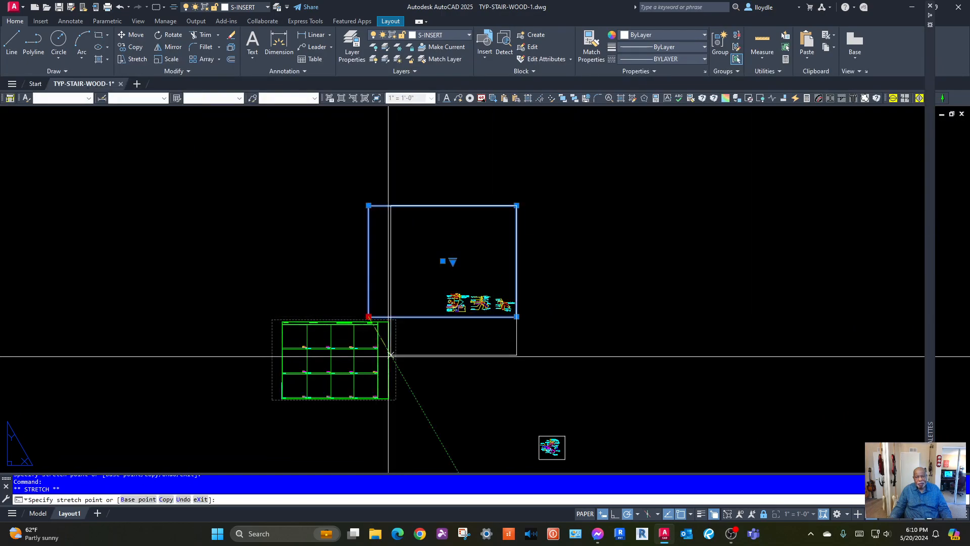
left_click(378, 379)
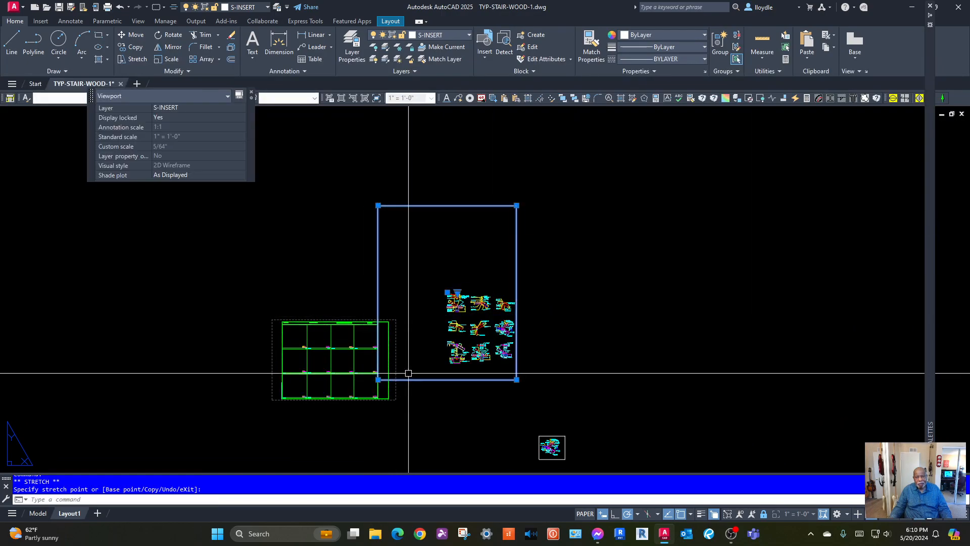
left_click(378, 205)
left_click(437, 285)
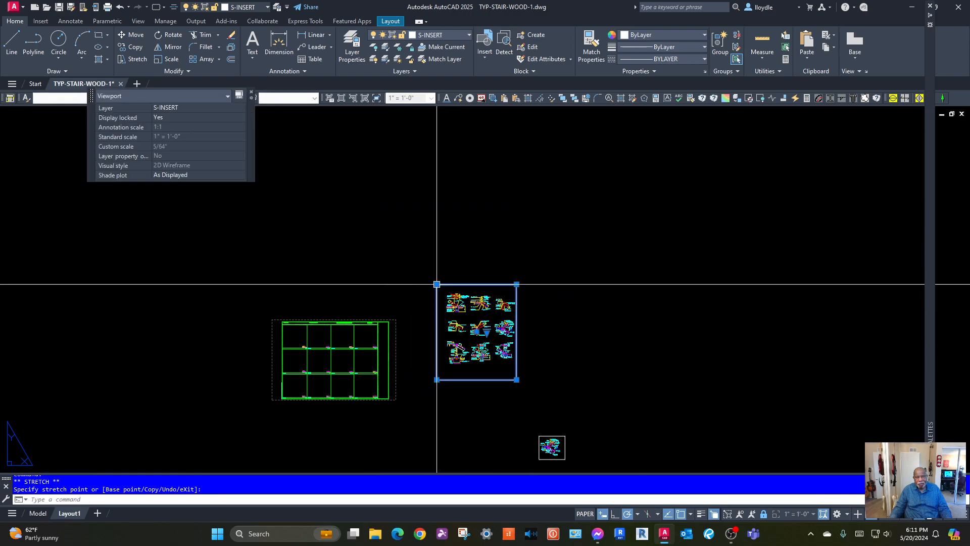
Enlarge the detail 2 and detail 3 viewports by stretching their lower corners outward, and clear the selection
middle_click_drag(527, 400, 486, 172)
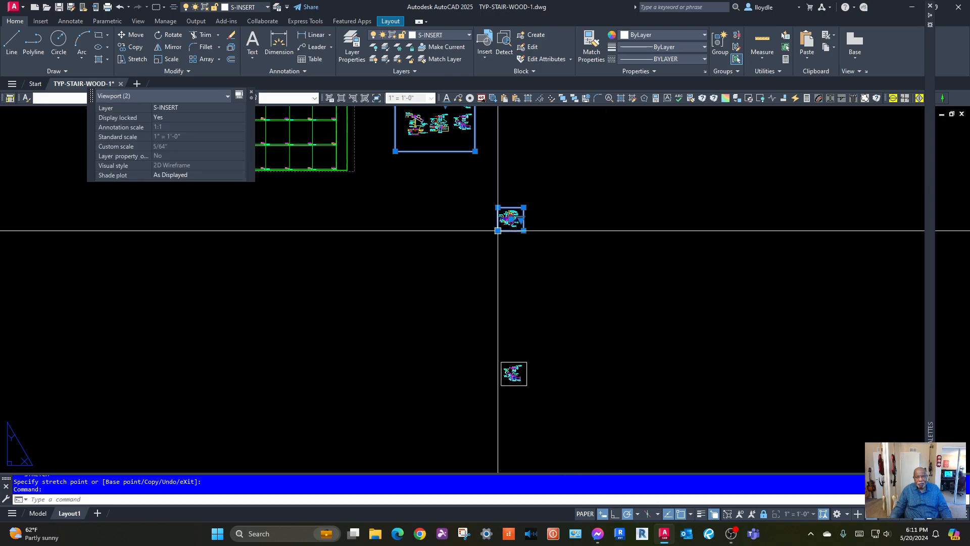
left_click(498, 231)
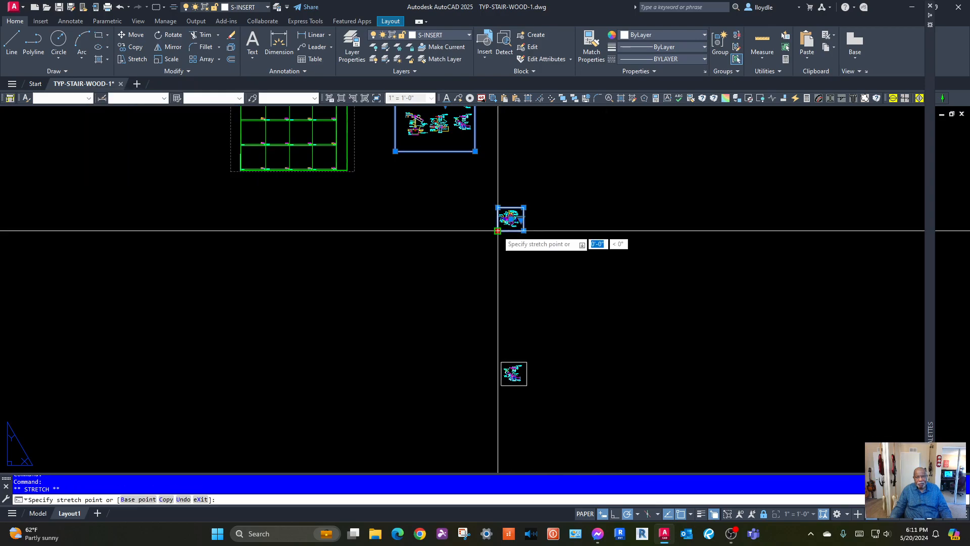
left_click(390, 328)
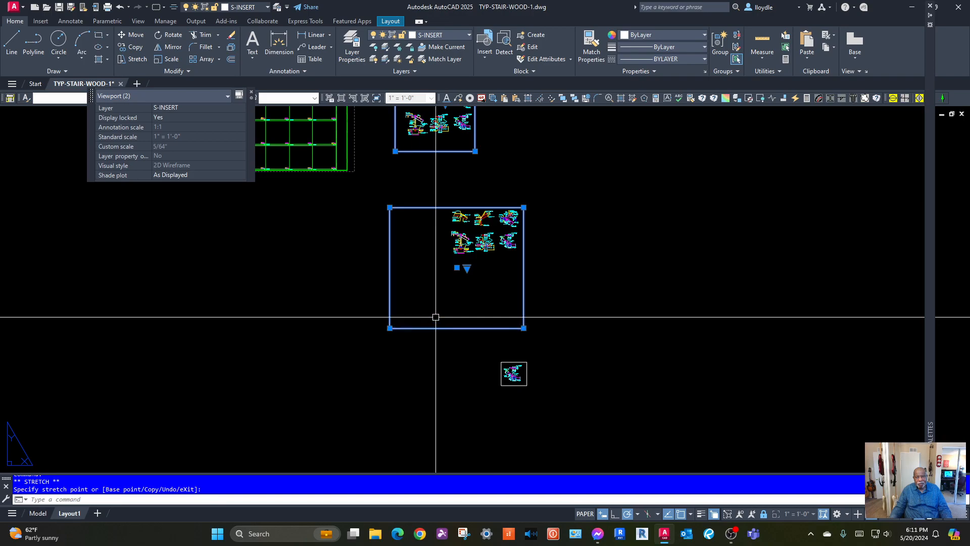
left_click(507, 362)
left_click(502, 385)
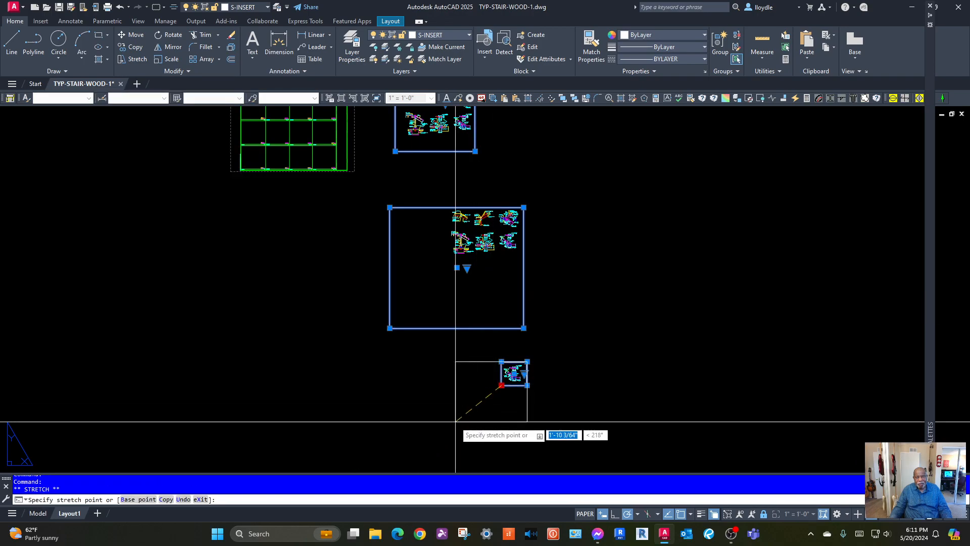
middle_click_drag(455, 423, 517, 326)
left_click(445, 406)
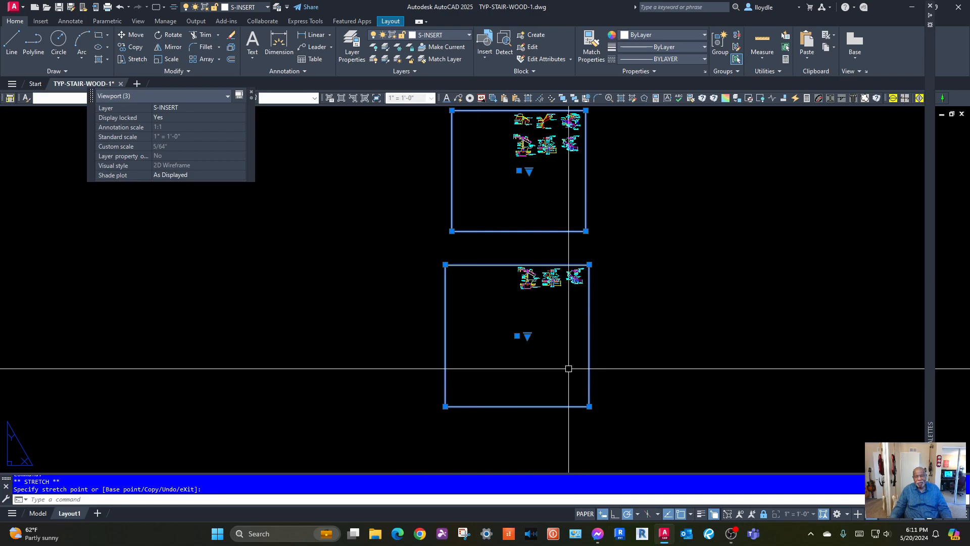
middle_click_drag(665, 225, 683, 331)
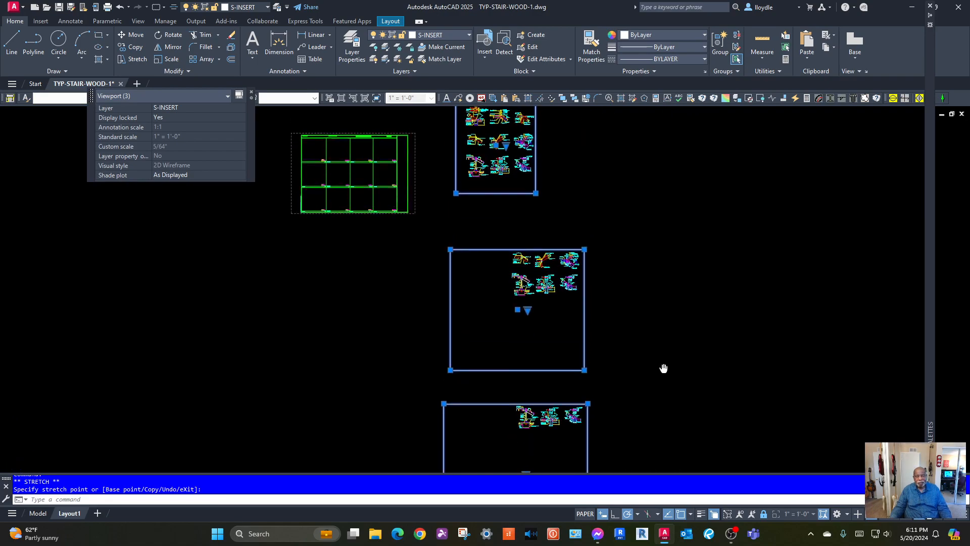
key("Escape")
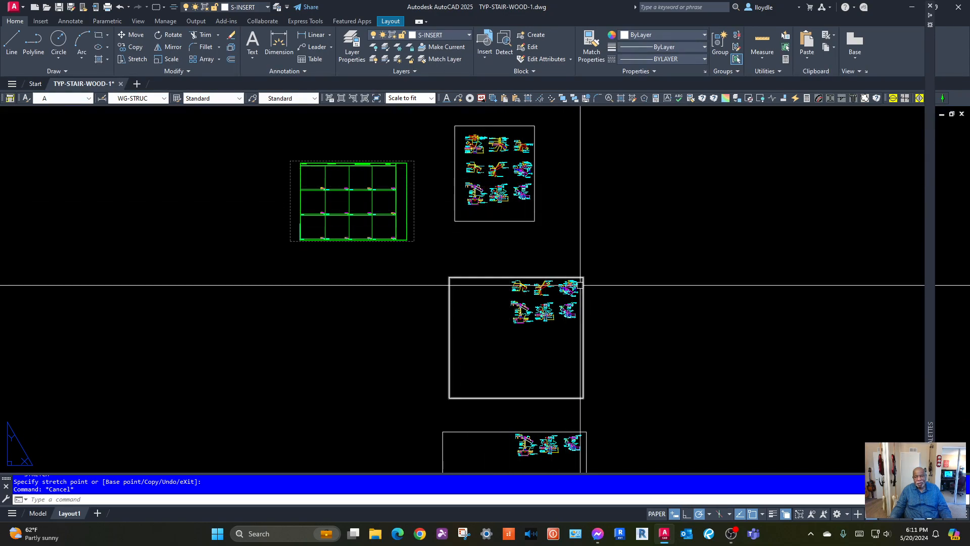
mouse_move(661, 396)
middle_mouse_down()
mouse_move(661, 286)
mouse_move(664, 396)
middle_mouse_up()
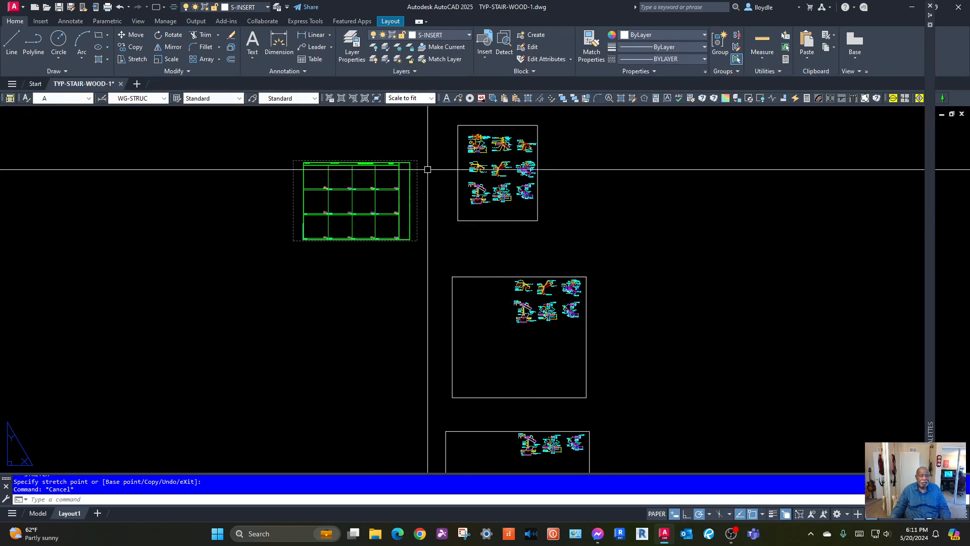
Undo the viewport stretches and moves, back to the three viewports sitting in their detail cells on the sheet
type("u")
key("Return")
type("u")
key("Return")
type("u")
key("Return")
type("u")
key("Return")
key("u")
key("Return")
key("u")
key("Return")
type("u")
key("Return")
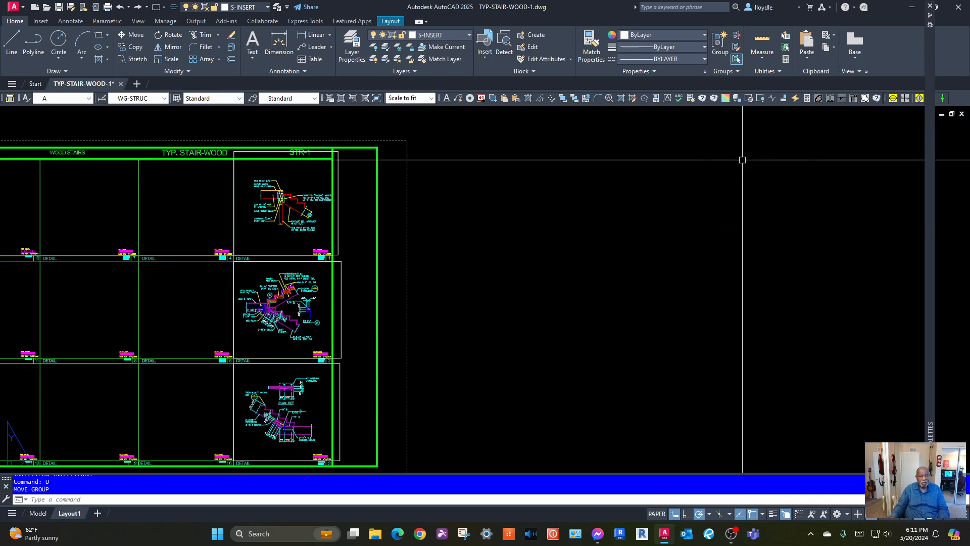
Delete the detail 1 viewport and undo the deletion
scroll(283, 273, "up", 4)
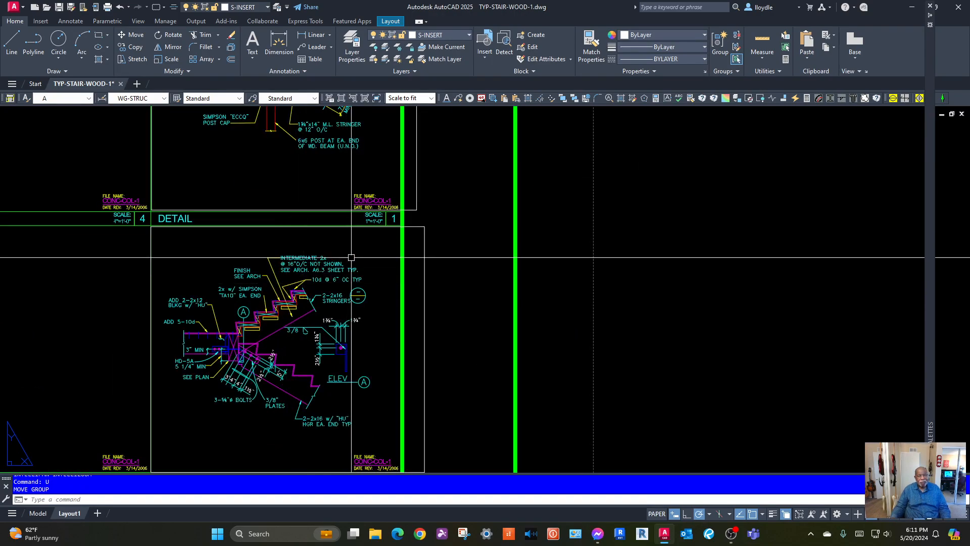
middle_click_drag(351, 257, 342, 310)
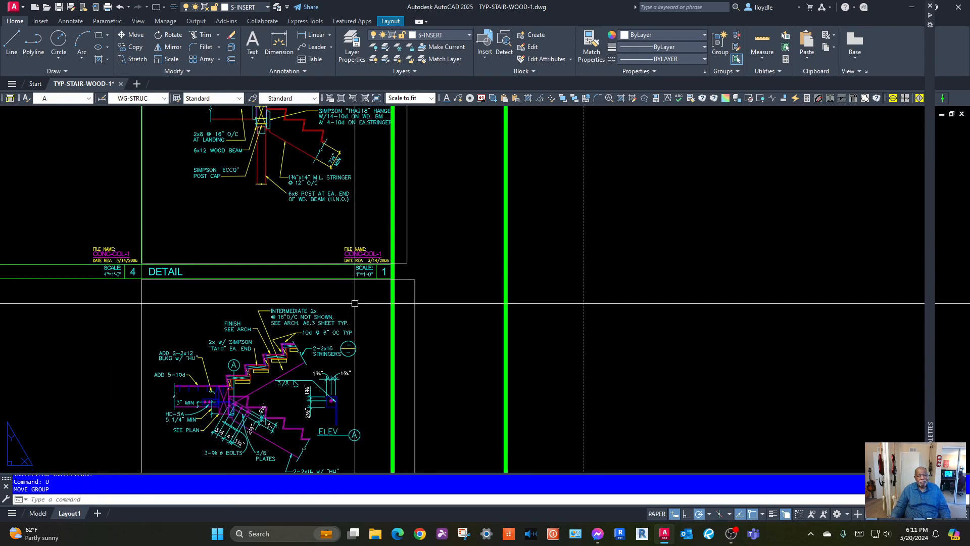
left_click(408, 241)
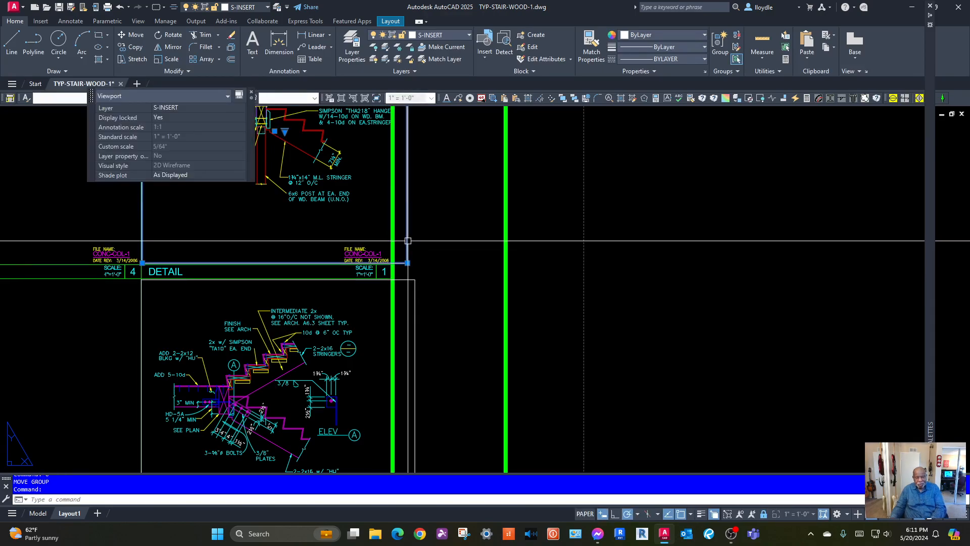
key("Delete")
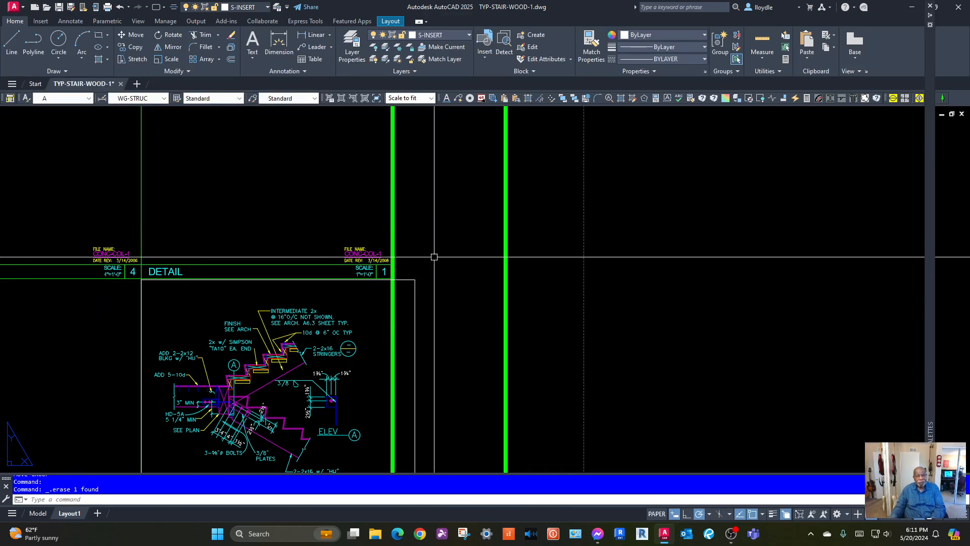
left_click(119, 6)
Delete the detail 2 and detail 3 viewports from the sheet
left_click(417, 326)
key("Delete")
scroll(453, 389, "down", 5)
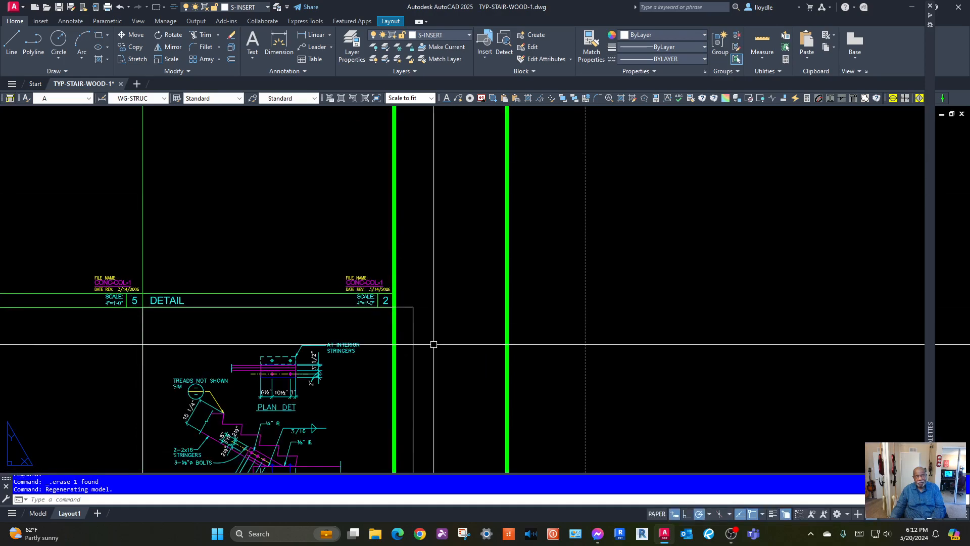
left_click(416, 358)
key("Delete")
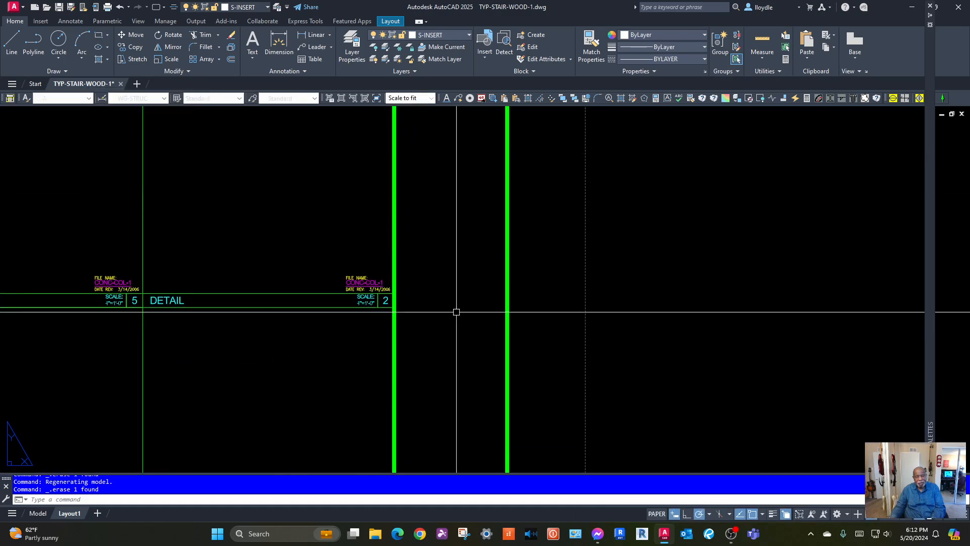
Stretch the detail 1 viewport's lower corner to the far lower corner of the title block's detail grid so it covers every cell
scroll(457, 308, "down", 5)
middle_click_drag(464, 309, 495, 244)
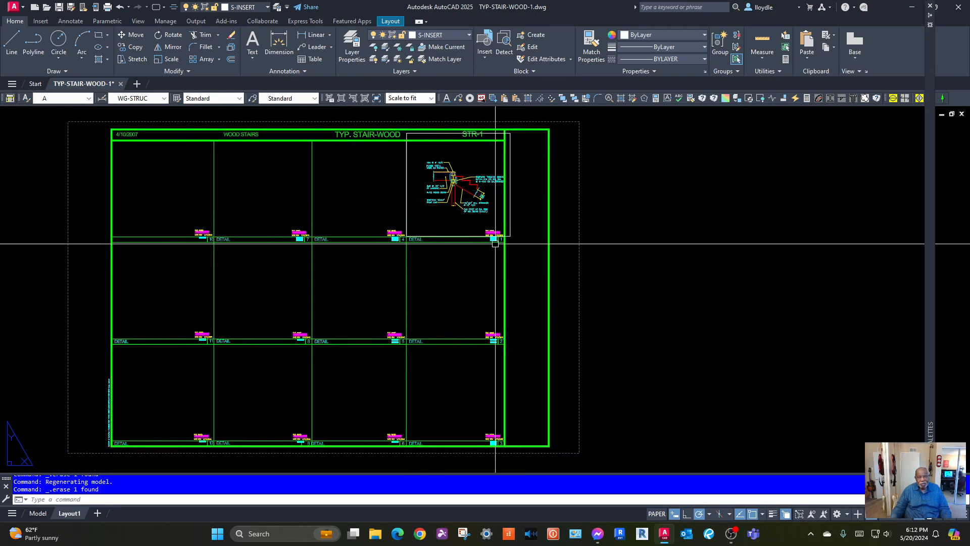
left_click(510, 217)
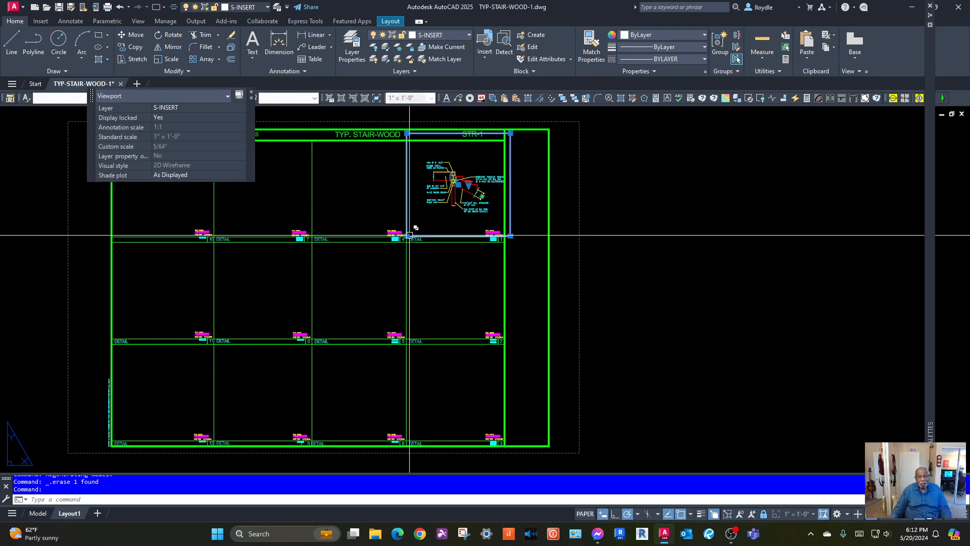
left_click(407, 236)
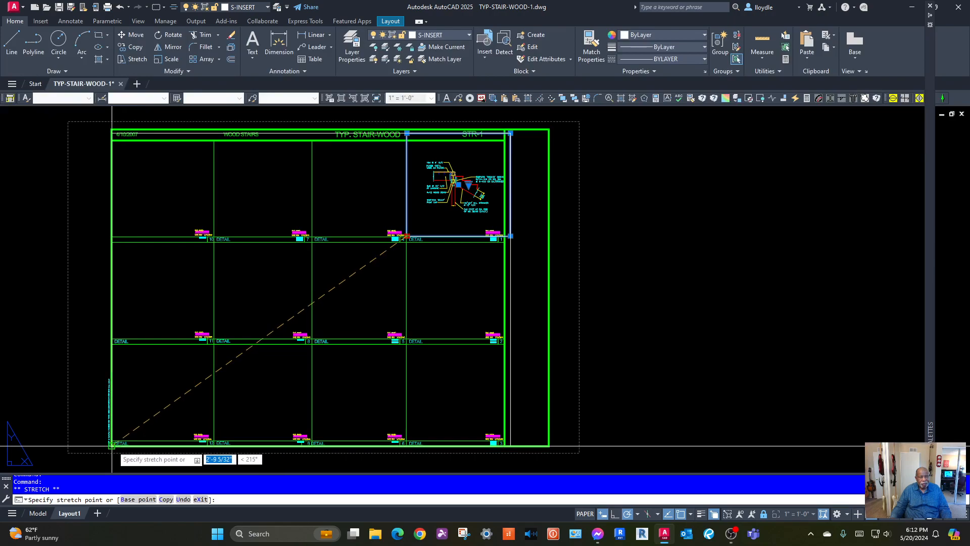
key("Escape")
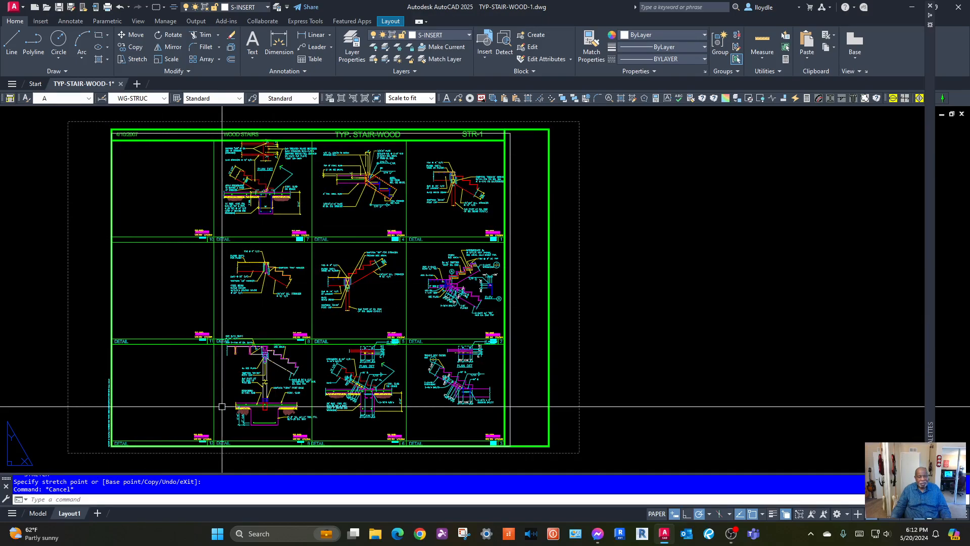
Compare the arrangement of the details in model space with their placement in the cells on Layout1
left_click(38, 513)
middle_click_drag(499, 421, 206, 434)
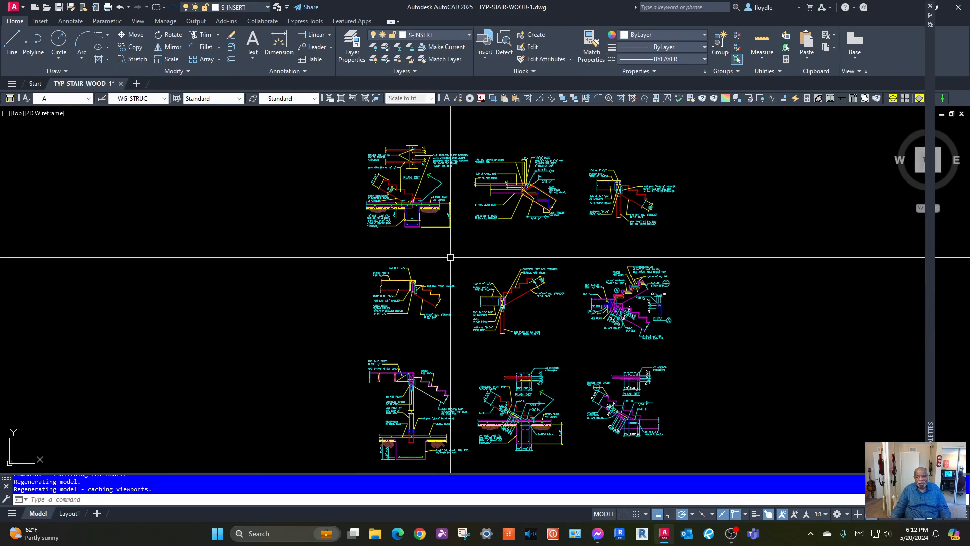
scroll(448, 265, "down", 2)
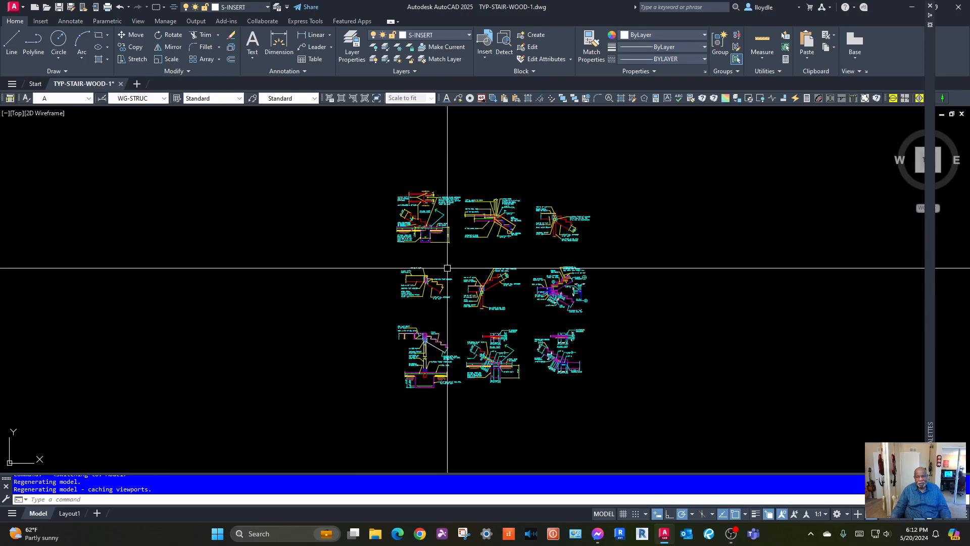
left_click(68, 513)
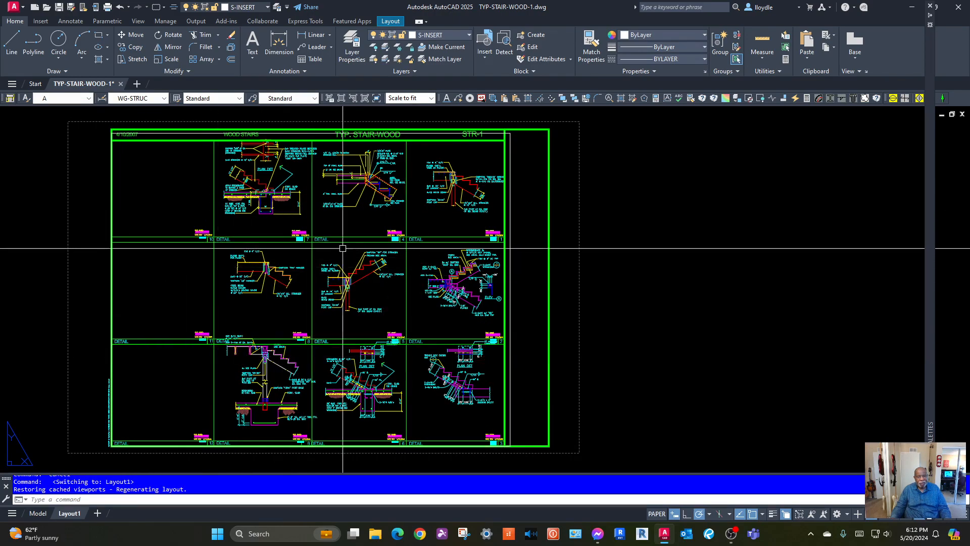
middle_click_drag(272, 310, 333, 323)
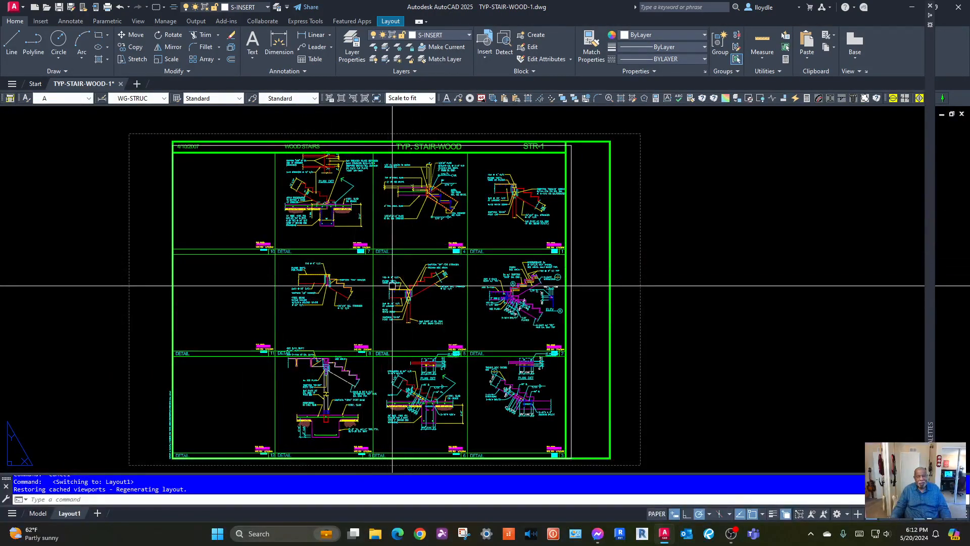
middle_click_drag(548, 283, 435, 333)
scroll(434, 331, "up", 2)
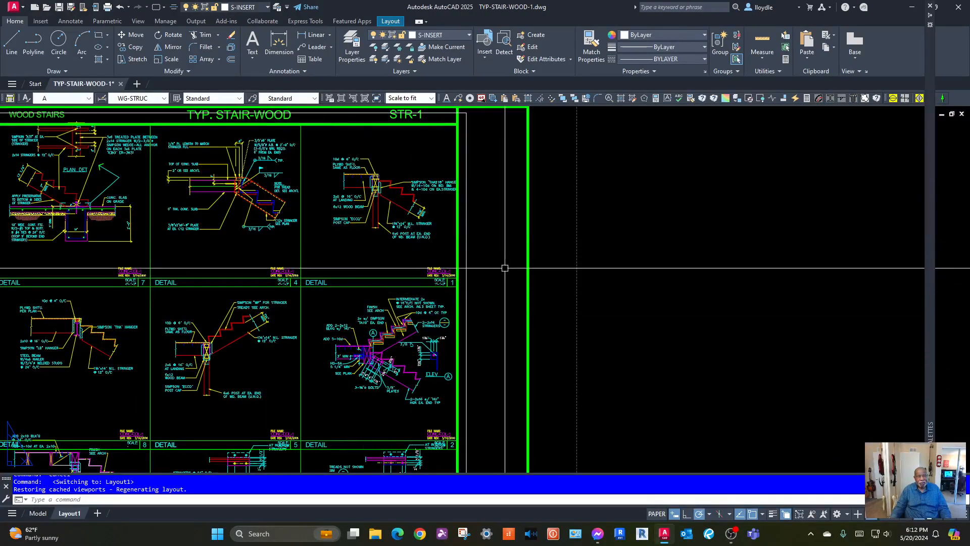
Check the display lock setting of the large viewport covering the detail grid
left_click(466, 249)
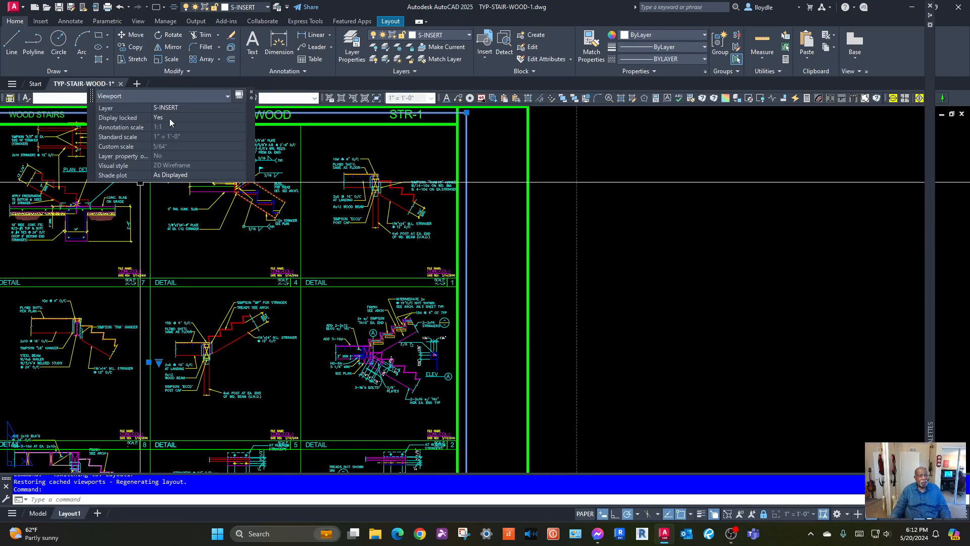
key("Escape")
scroll(342, 274, "down", 4)
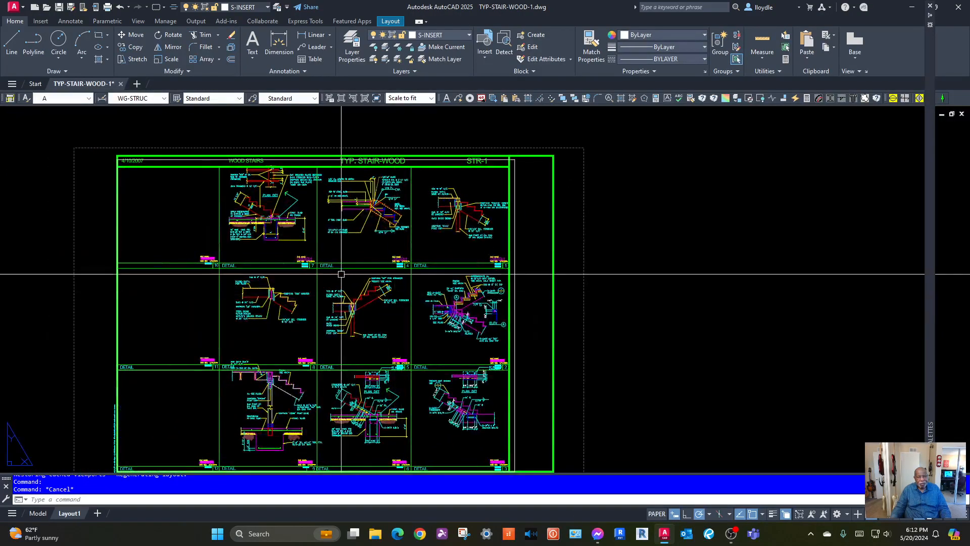
Activate the large viewport and move the post-and-footing stair detail in cell 9 down and to the left within its cell
double_click(341, 274)
scroll(379, 321, "up", 6)
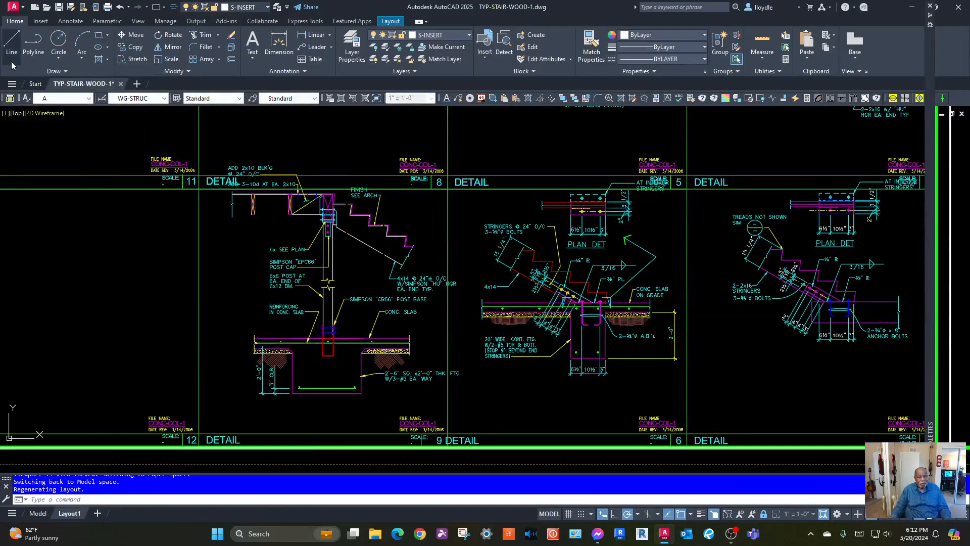
key("Return")
left_click(332, 260)
key("Return")
left_click(331, 261)
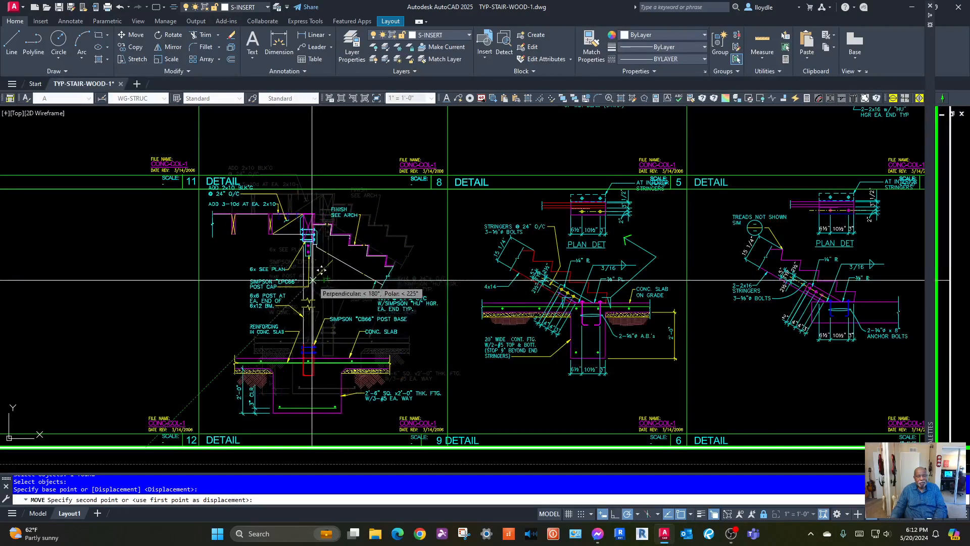
left_click(309, 286)
Move the slab-on-grade stringer detail in cell 6 down and slightly left within its cell
key("Return")
left_click(556, 302)
key("Return")
left_click(562, 301)
left_click(552, 334)
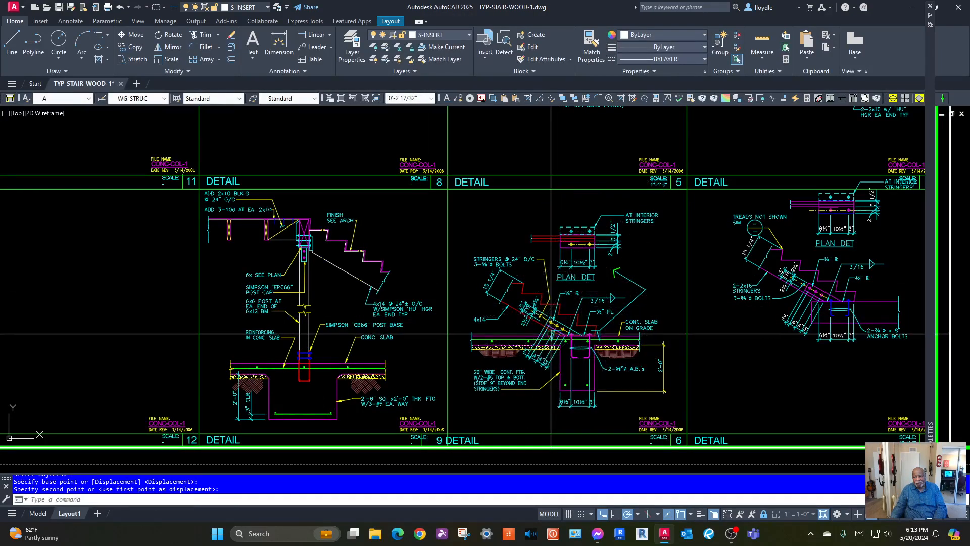
Move the anchor-bolt stringer detail in cell 3 down and to the left, clear of the cell's upper border
middle_click_drag(717, 349, 331, 330)
key("Return")
left_click(445, 279)
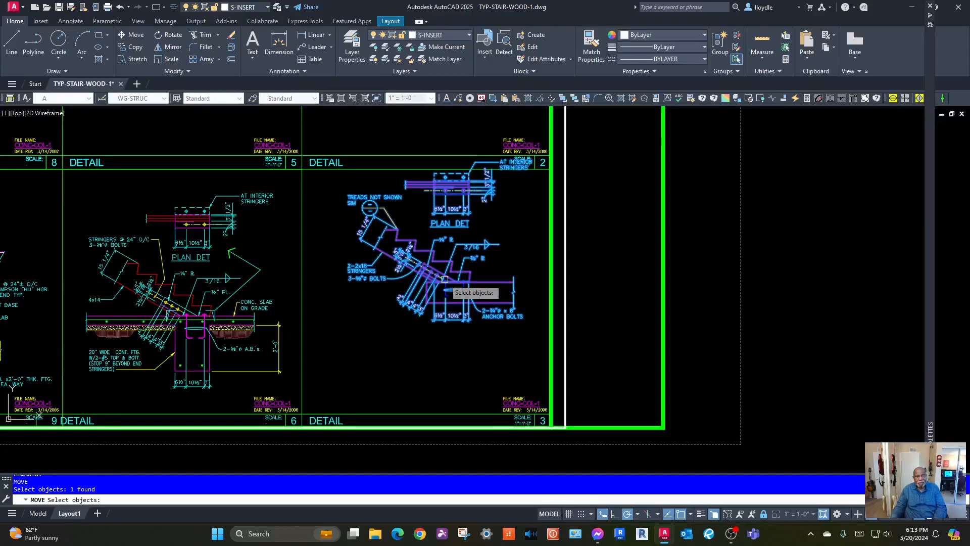
left_click(445, 289)
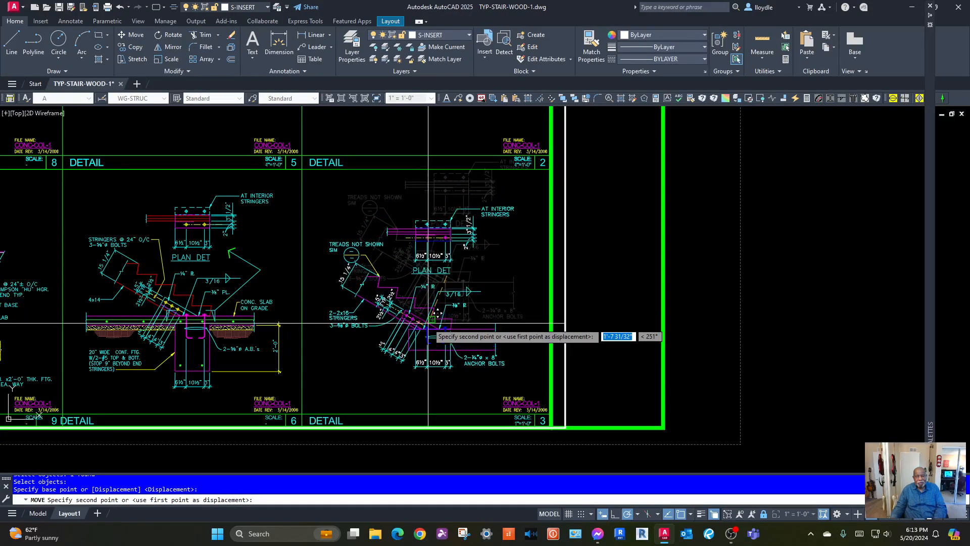
left_click(430, 333)
Move the landing connection detail in cell 2 down and slightly left within its cell
scroll(439, 268, "down", 4)
middle_click_drag(511, 272, 564, 338)
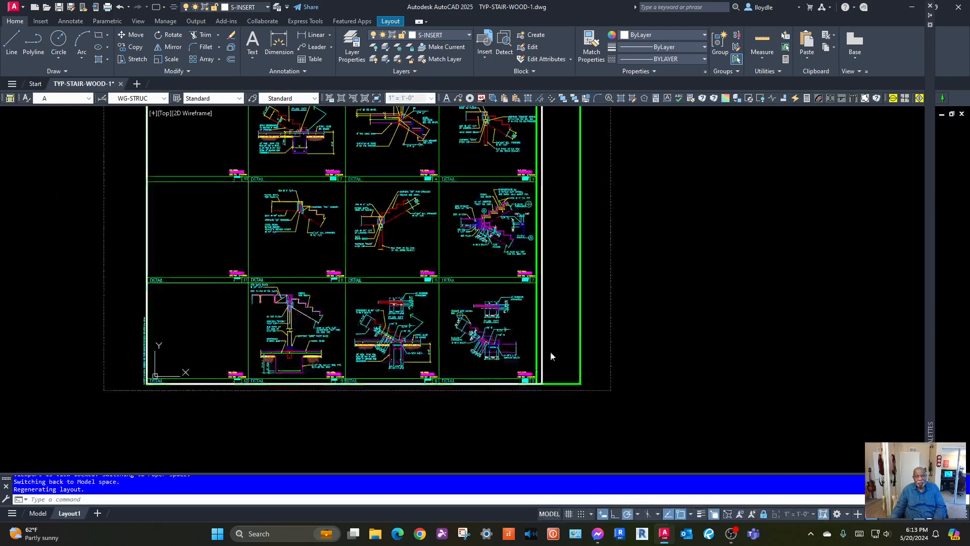
scroll(507, 175, "up", 5)
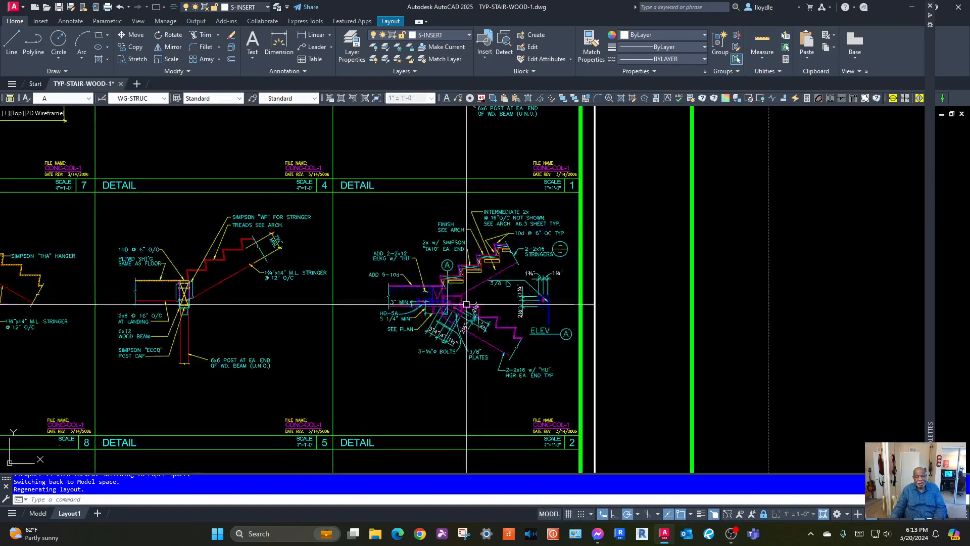
type("m")
key("Return")
left_click(468, 292)
key("Return")
left_click(468, 293)
left_click(455, 311)
Move the steel-beam stringer detail stair-wood-17 in cell 8 down toward the middle of its cell
scroll(212, 322, "down", 2)
scroll(213, 322, "down", 1)
middle_click_drag(213, 320, 402, 324)
scroll(332, 327, "up", 2)
left_click(300, 302)
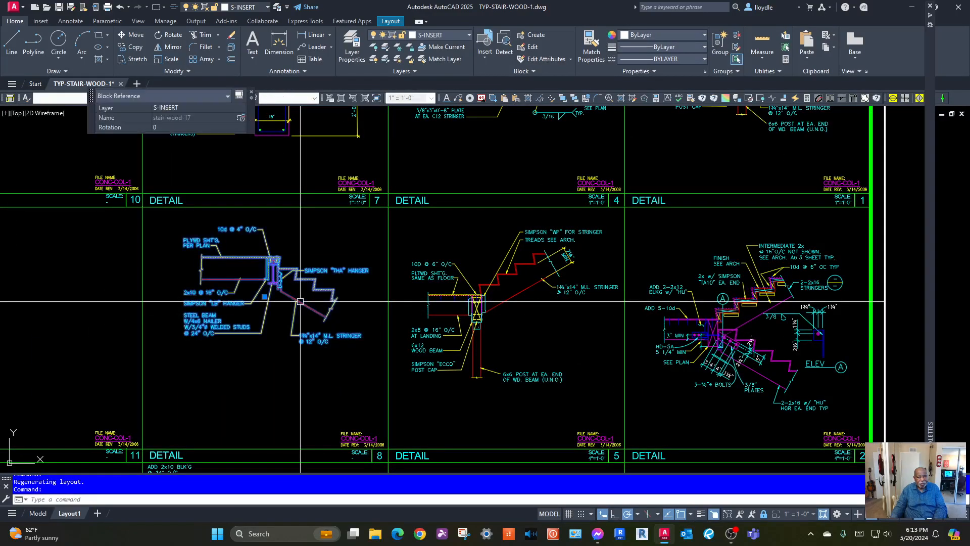
key("Escape")
type("m")
key("Return")
key("Return")
left_click(293, 295)
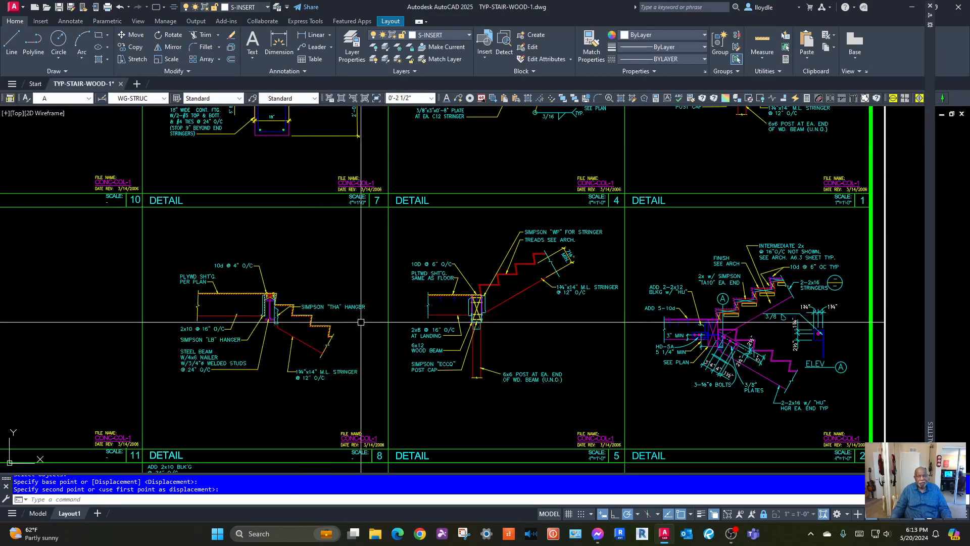
Examine how the moved details sit in the title block cells across the sheet
scroll(354, 321, "down", 5)
scroll(323, 304, "up", 3)
scroll(320, 302, "down", 3)
scroll(319, 302, "up", 3)
scroll(320, 306, "down", 3)
scroll(322, 314, "up", 5)
scroll(322, 314, "down", 2)
scroll(322, 314, "down", 3)
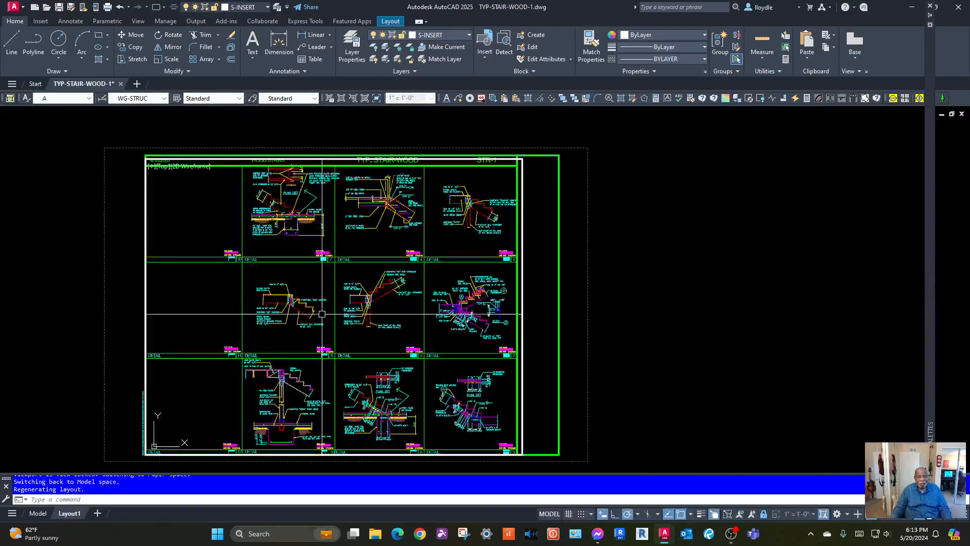
Return to paper space and unlock the large viewport's display
double_click(612, 258)
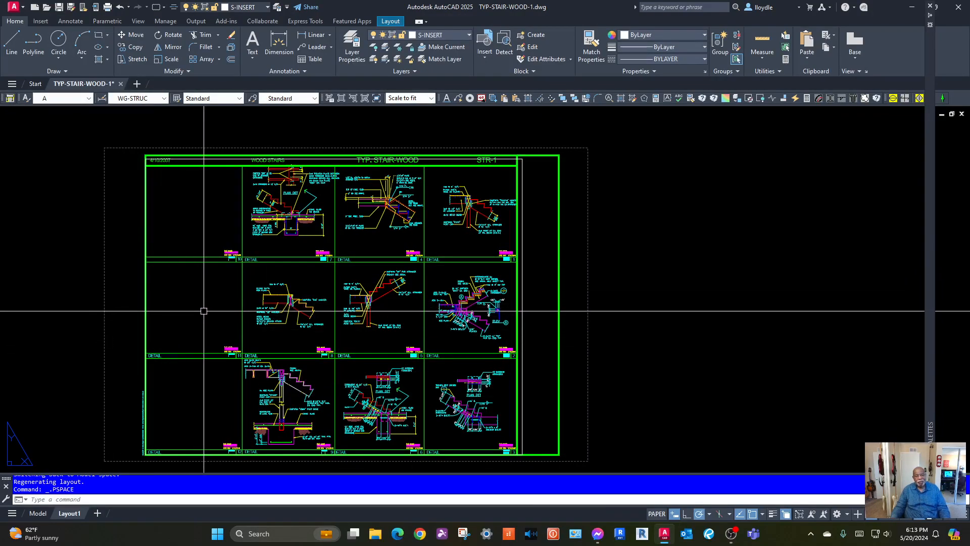
left_click(523, 223)
left_click(187, 117)
left_click(237, 117)
left_click(165, 137)
left_click(164, 135)
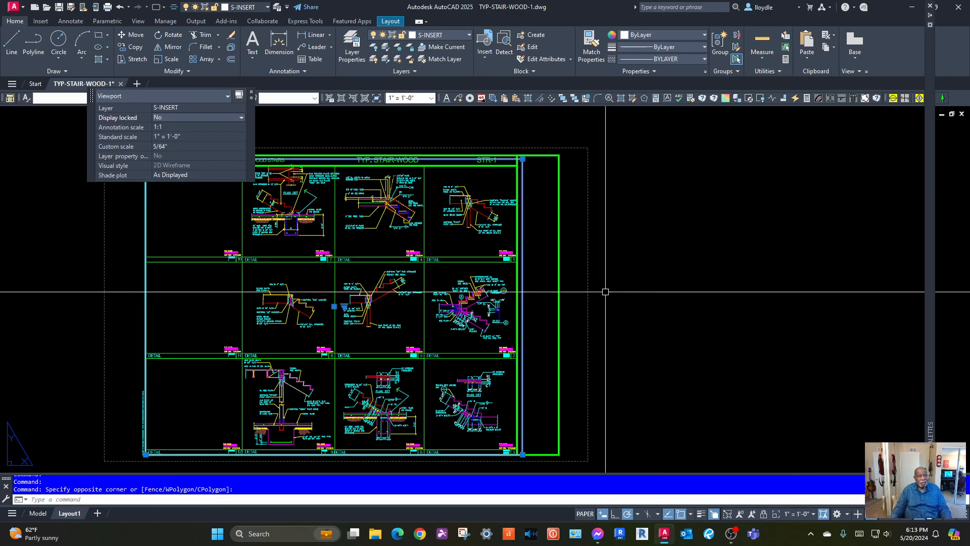
key("Escape")
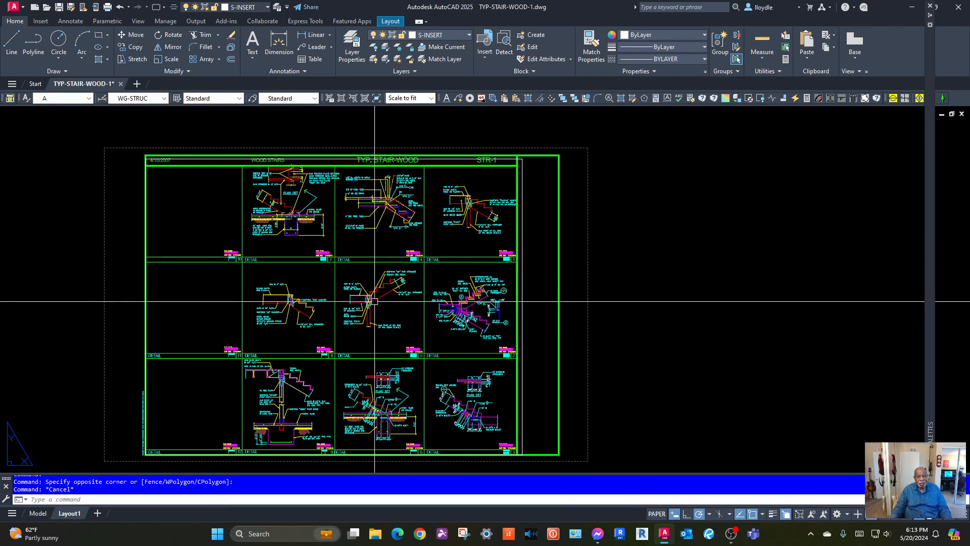
Inspect the spacing of the stair details in model space and return to Layout1
left_click(37, 514)
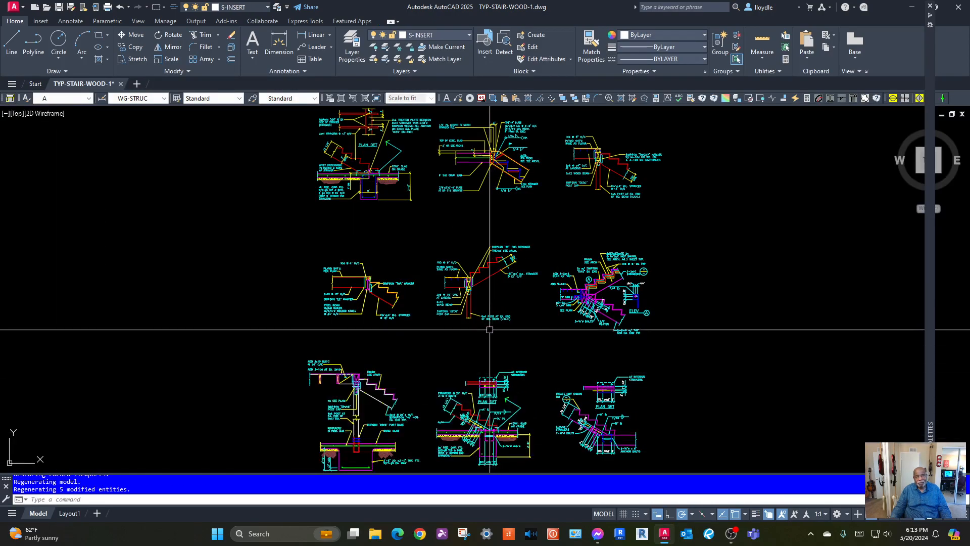
scroll(498, 291, "up", 2)
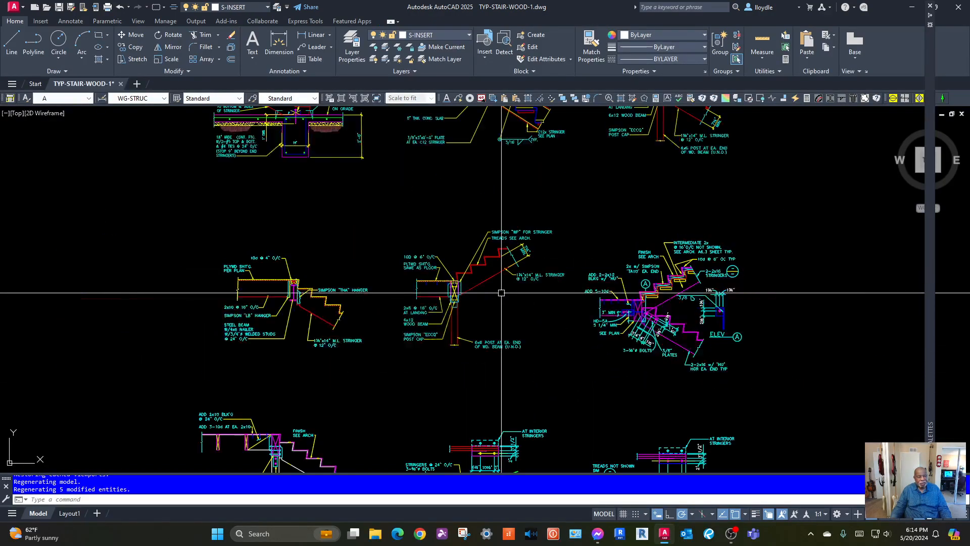
scroll(501, 293, "down", 2)
left_click(69, 513)
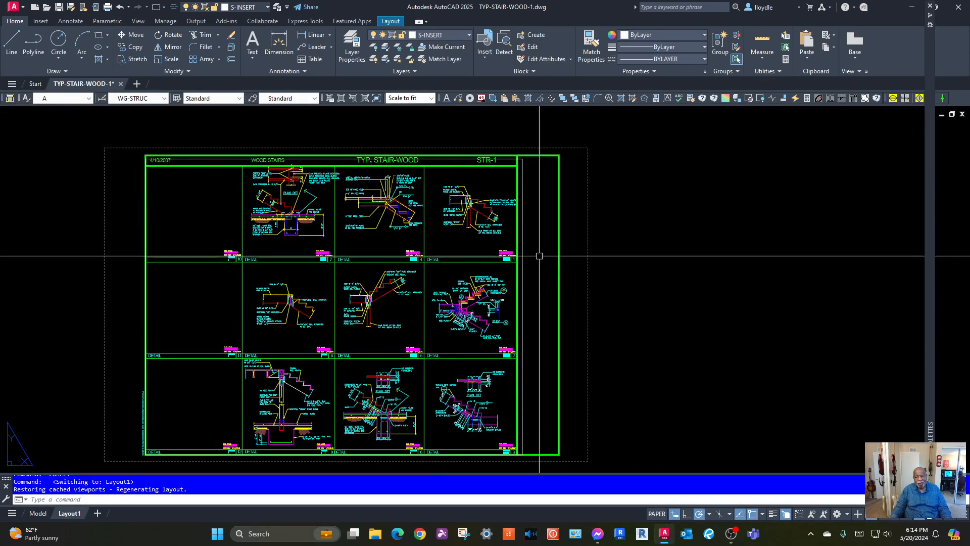
Shift the details inside the unlocked viewport to line up with the cells and set the viewport scale to 1" = 1'-0"
double_click(380, 308)
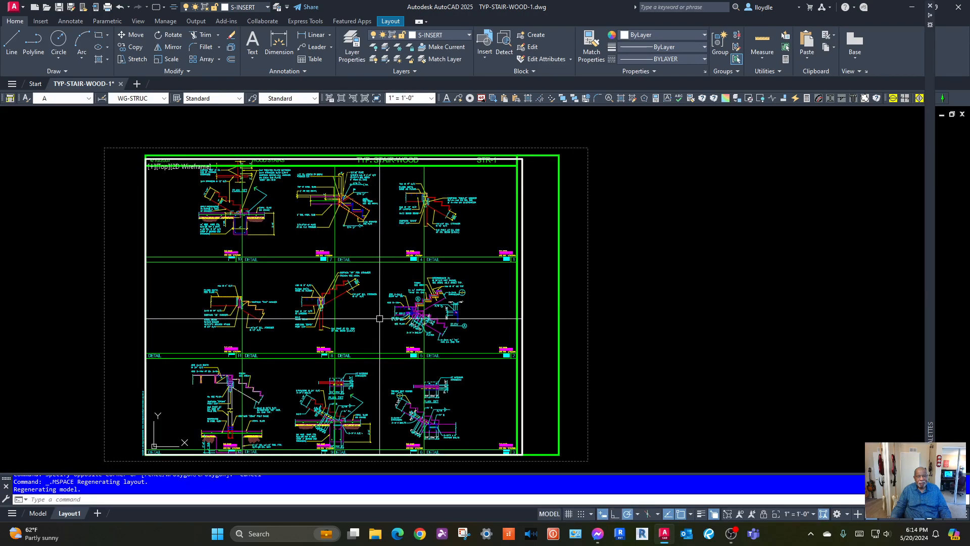
middle_click_drag(384, 318, 417, 309)
scroll(418, 308, "down", 2)
scroll(418, 308, "up", 2)
scroll(417, 307, "down", 2)
scroll(417, 305, "up", 2)
scroll(418, 304, "down", 2)
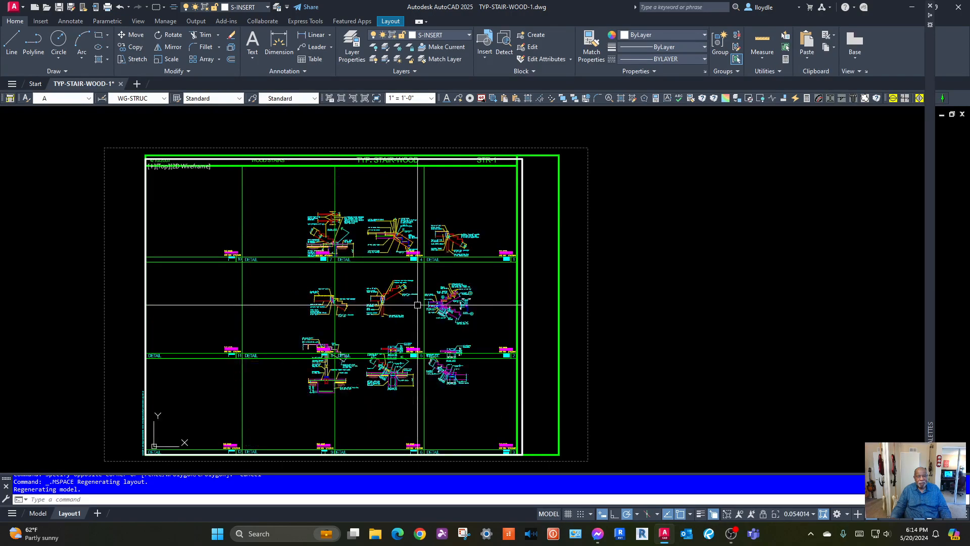
scroll(418, 302, "up", 2)
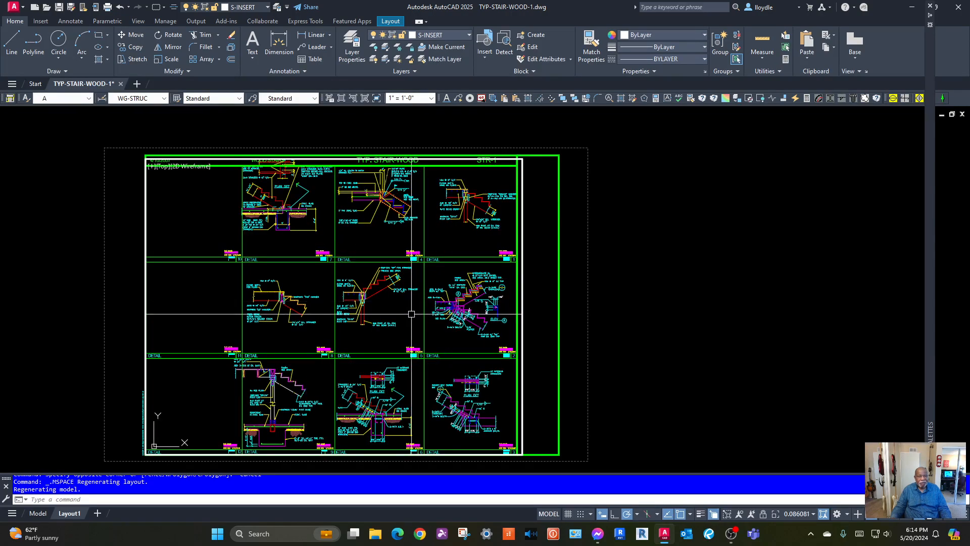
left_click(432, 98)
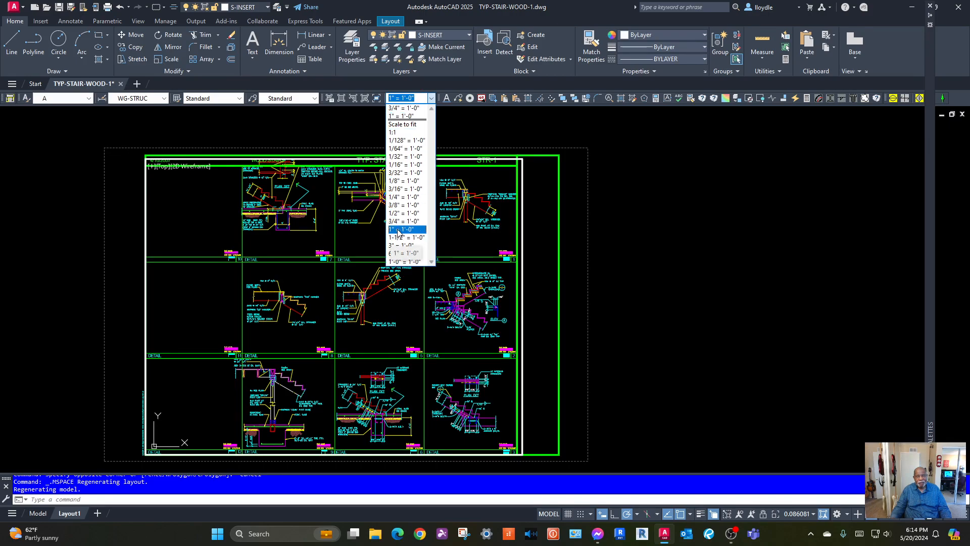
left_click(398, 230)
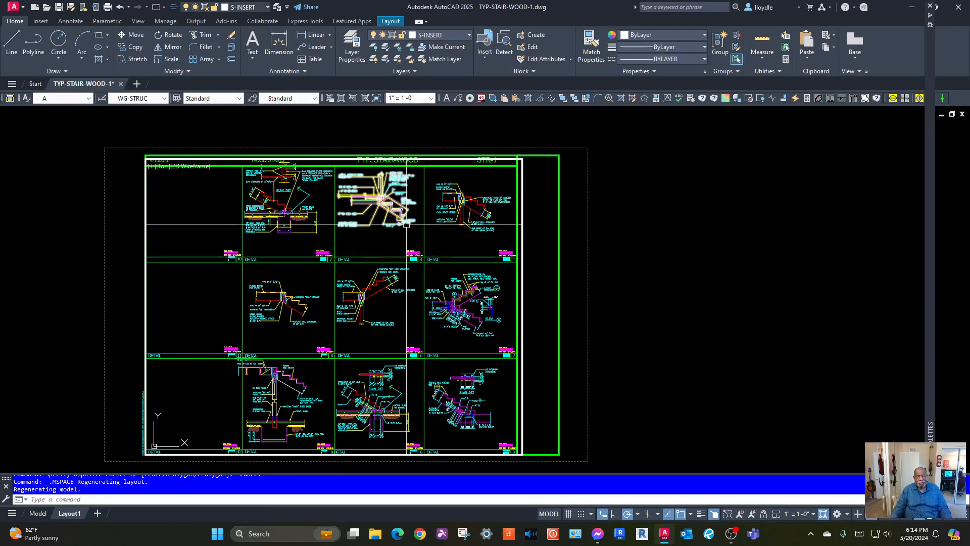
Return to paper space and lock the large viewport's display
double_click(639, 200)
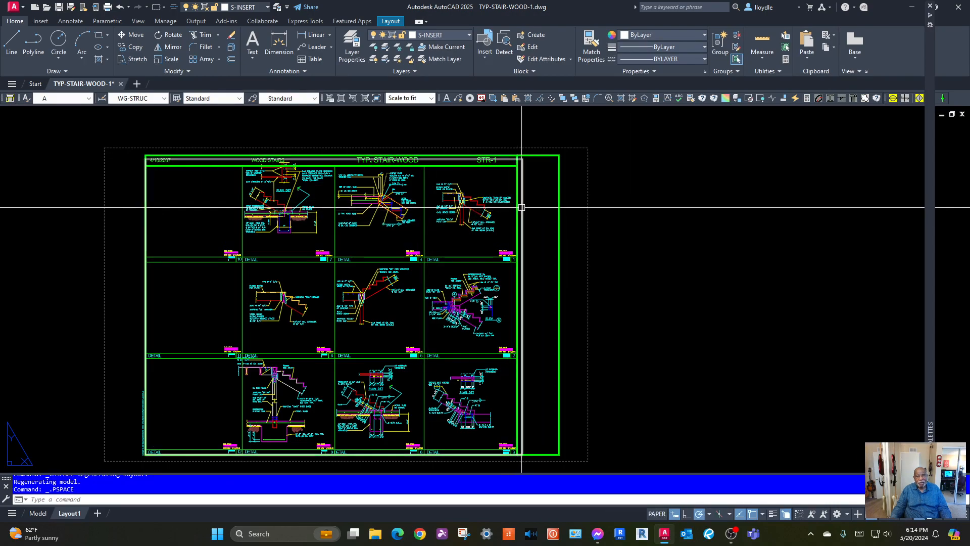
left_click(521, 165)
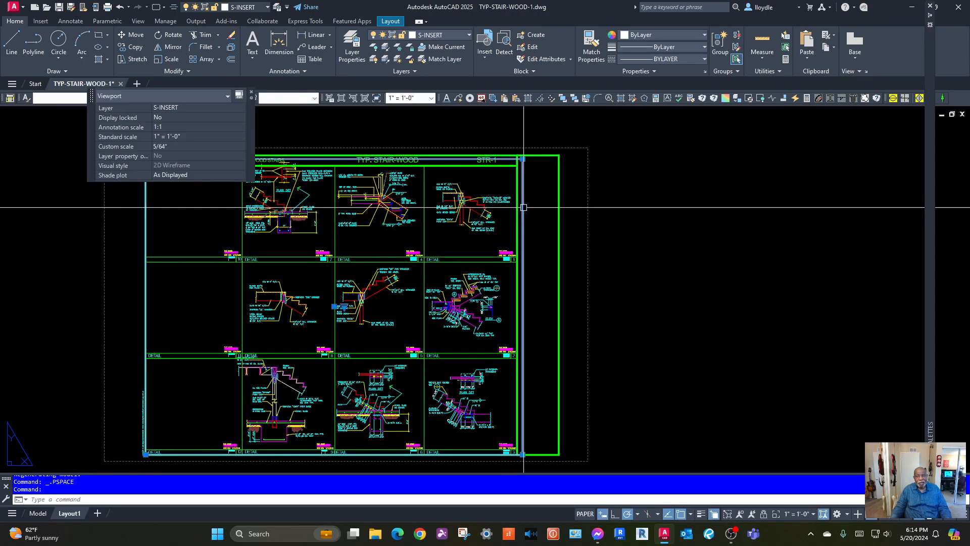
left_click(177, 118)
left_click(165, 126)
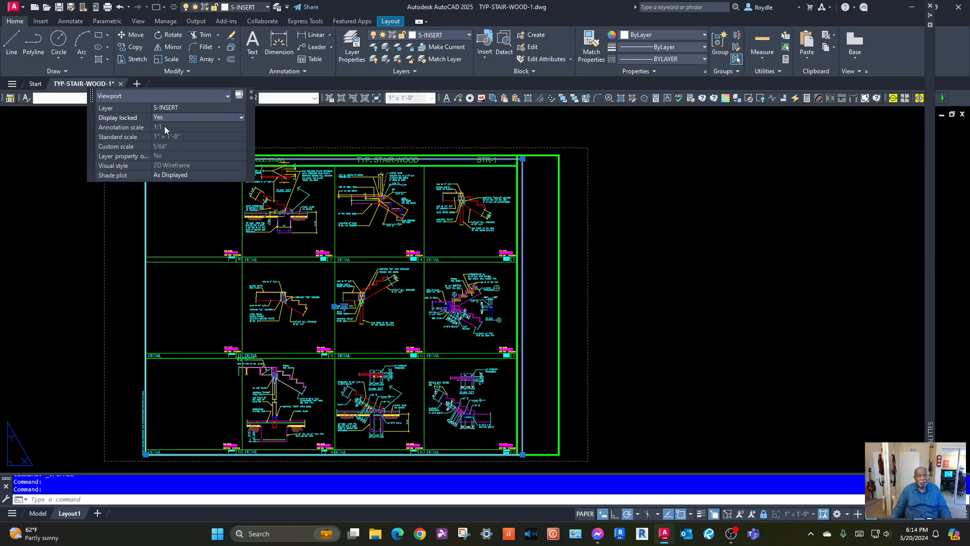
key("Escape")
Move the large viewport about 51/64" downward on the sheet, at 285°, so its upper edge sits below the title strip
scroll(540, 336, "up", 2)
scroll(540, 336, "down", 3)
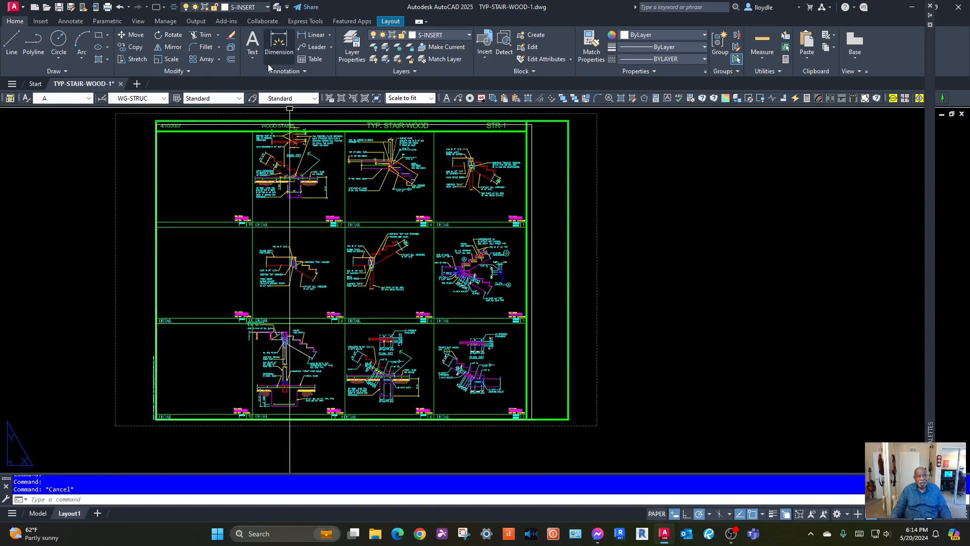
left_click(134, 35)
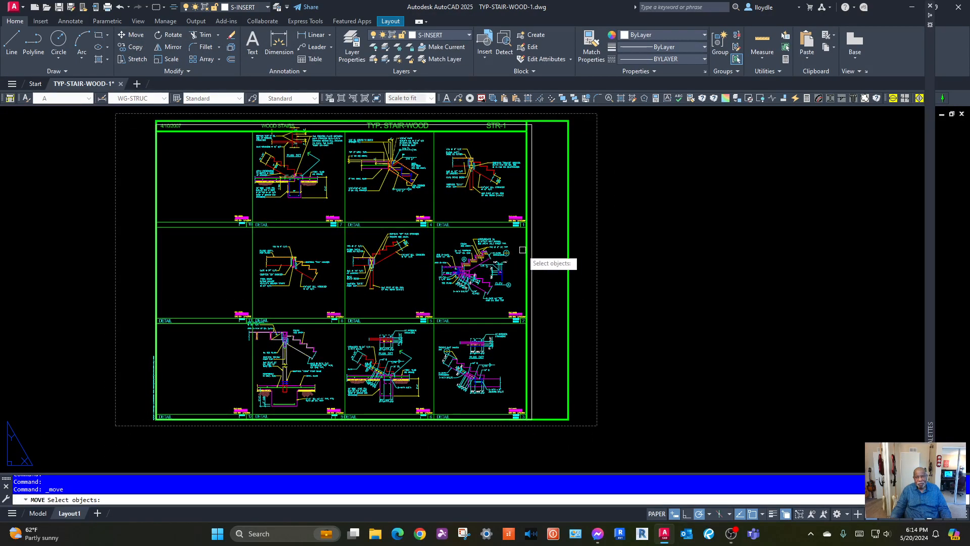
left_click(532, 253)
key("Return")
left_click(714, 281)
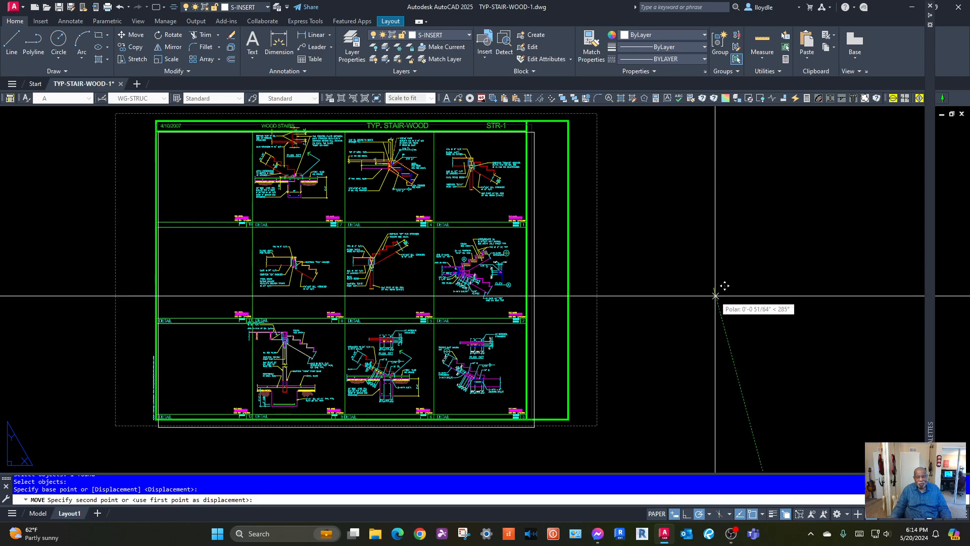
left_click(715, 295)
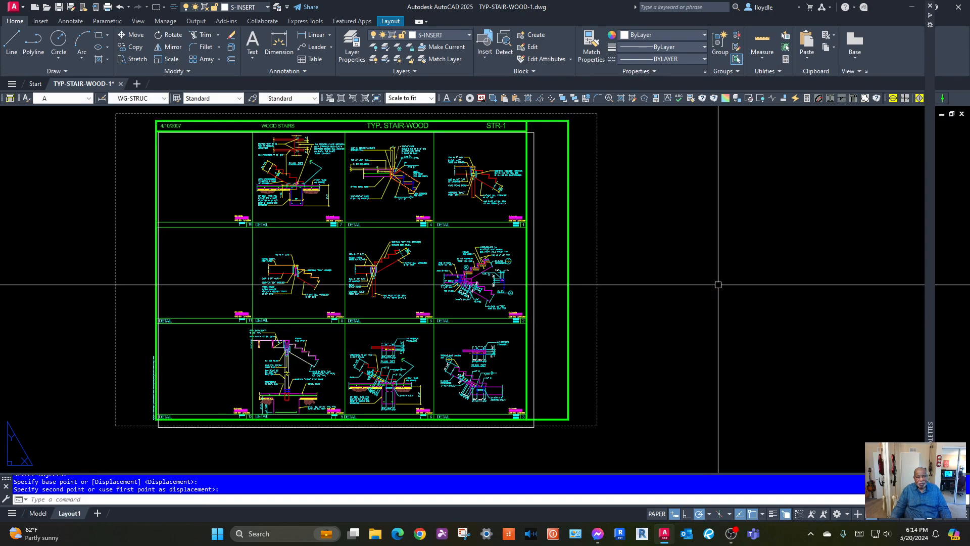
key("Return")
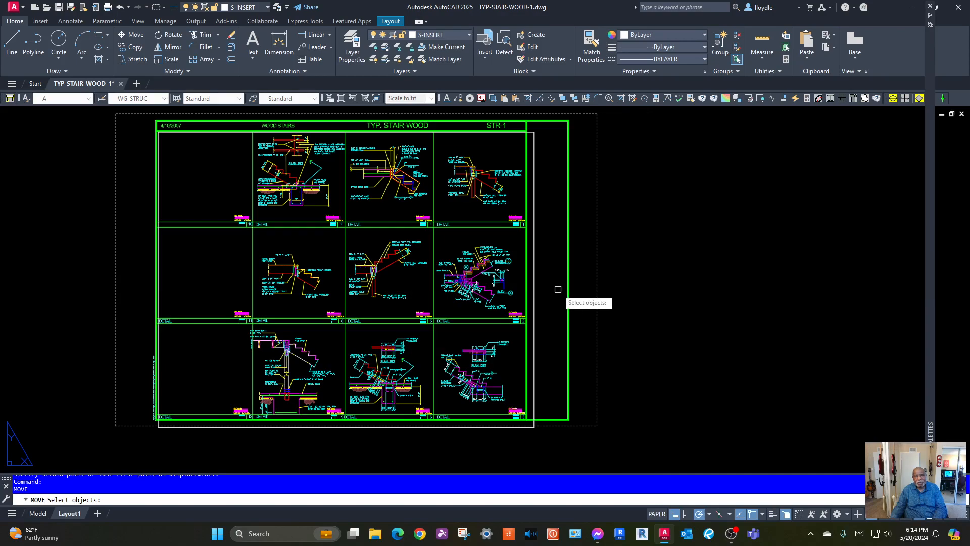
key("Escape")
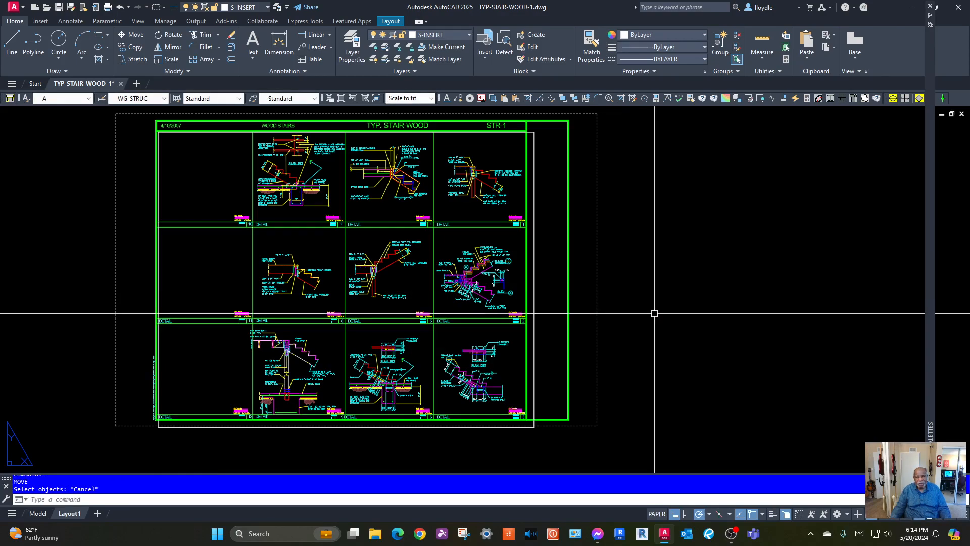
Activate the large viewport and move the post-supported stair detail in cell 9 slightly up and right to fit inside its cell
double_click(315, 305)
scroll(315, 308, "up", 6)
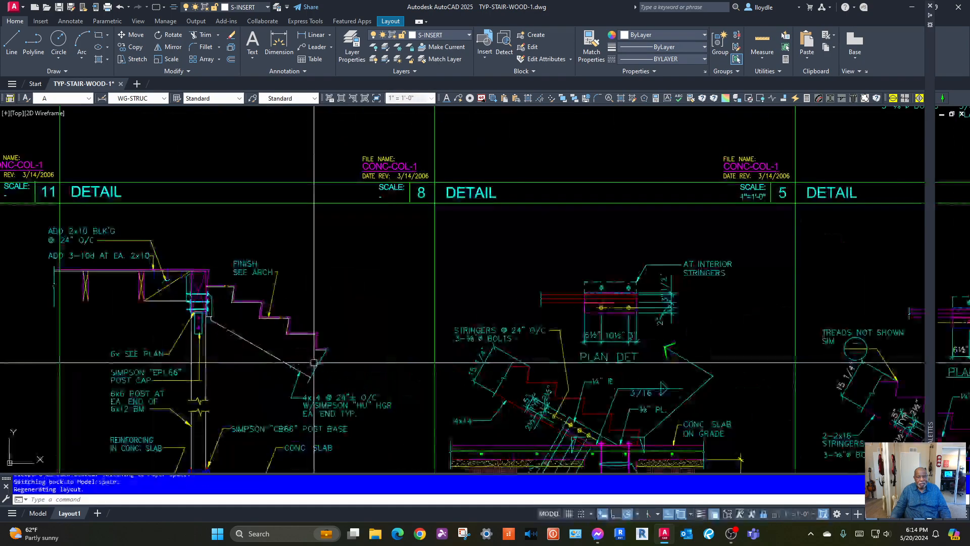
scroll(370, 330, "down", 4)
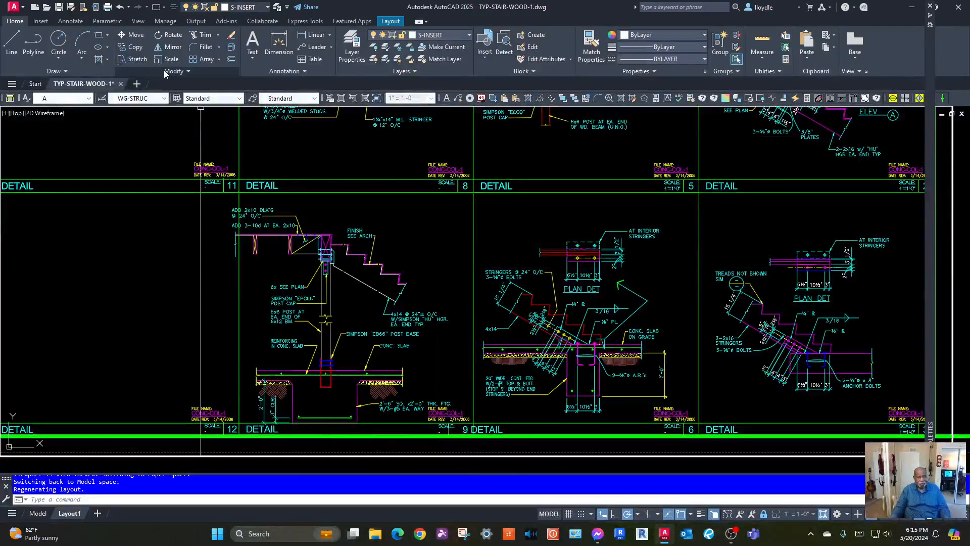
type("m")
key("Return")
left_click(380, 263)
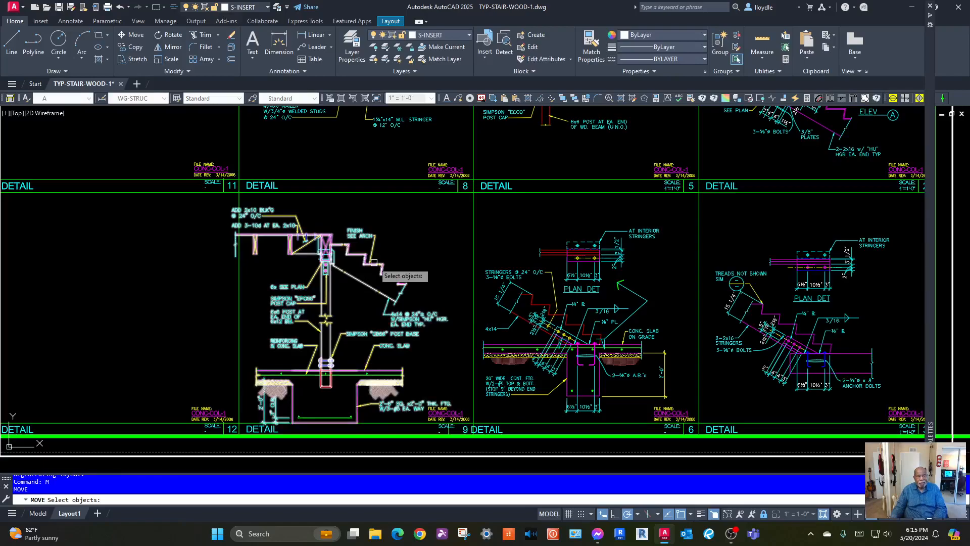
key("Return")
left_click(378, 263)
left_click(394, 254)
Move the stringer-to-slab detail in cell 6 slightly up and right to fit inside its cell
key("Return")
left_click(605, 341)
key("Return")
left_click(606, 339)
left_click(620, 327)
key("Return")
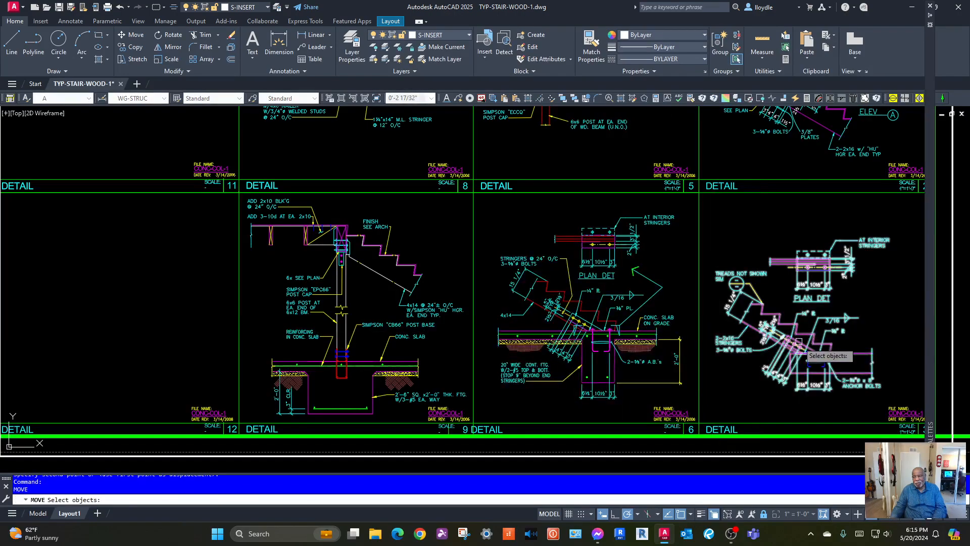
key("Escape")
Return from the large viewport to paper space and save the drawing
middle_click_drag(760, 253, 698, 383)
scroll(710, 353, "down", 2)
middle_click_drag(740, 298, 717, 355)
middle_click_drag(668, 274, 650, 345)
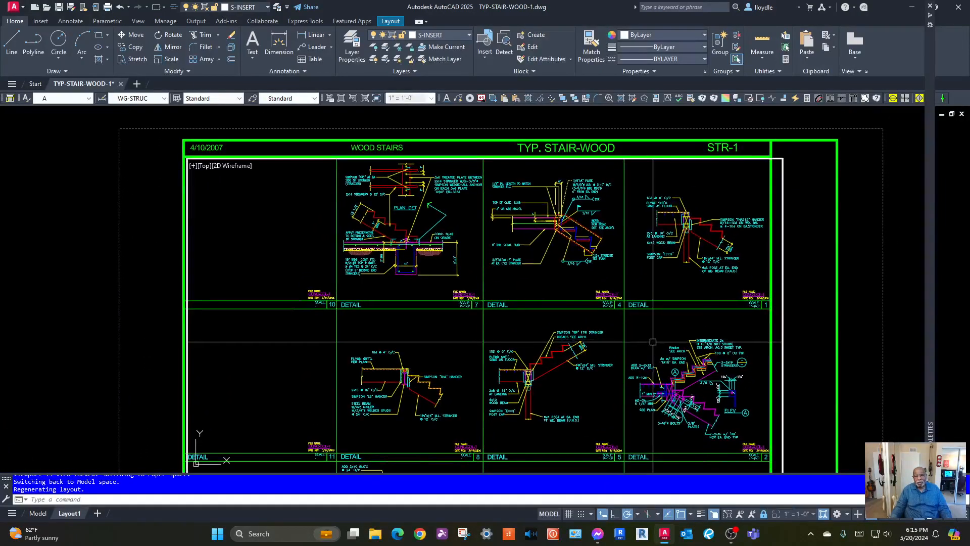
middle_click_drag(795, 362, 586, 254)
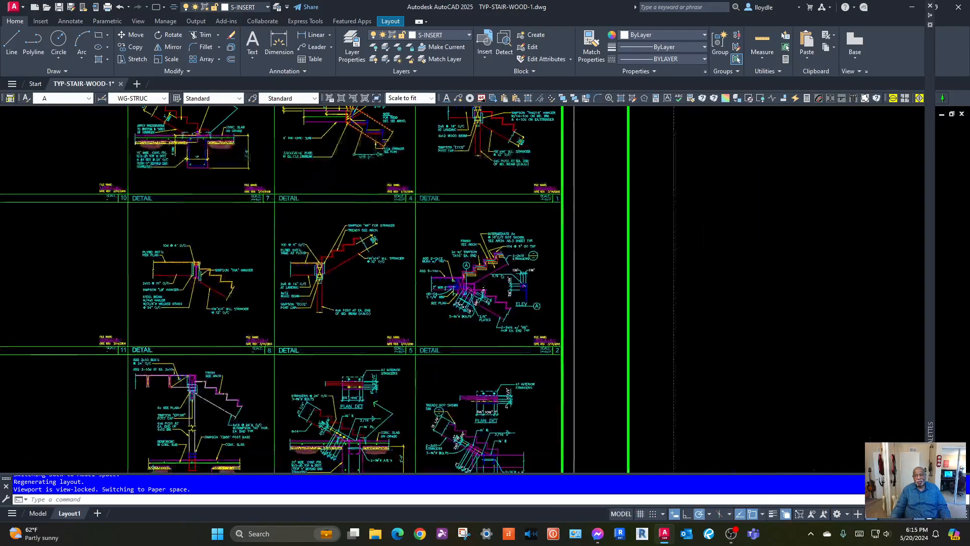
double_click(754, 281)
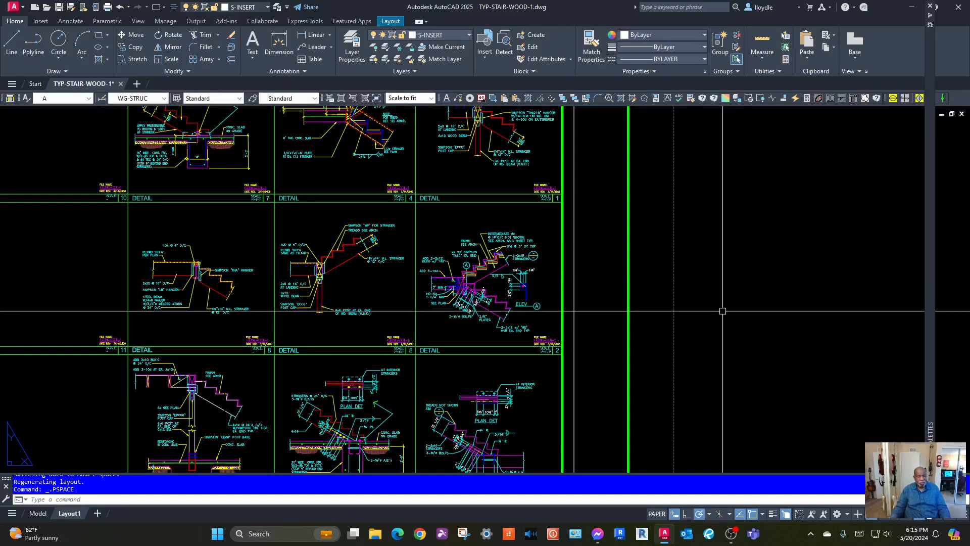
scroll(734, 292, "down", 4)
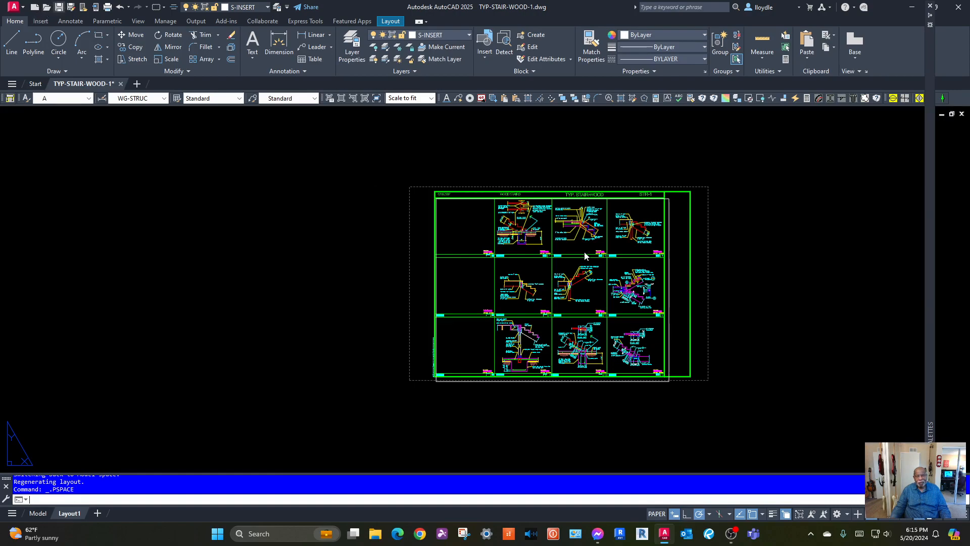
key("ctrl+s")
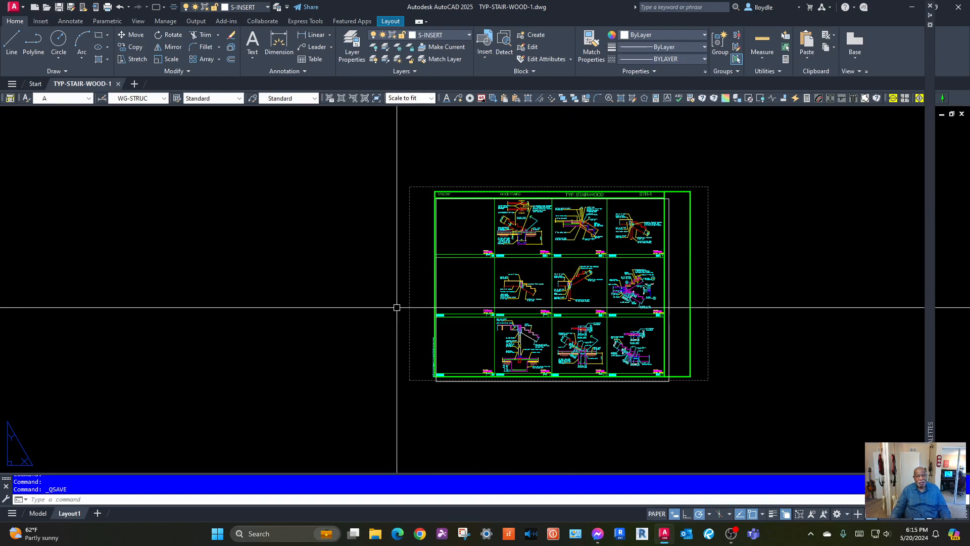
middle_click_drag(440, 301, 267, 303)
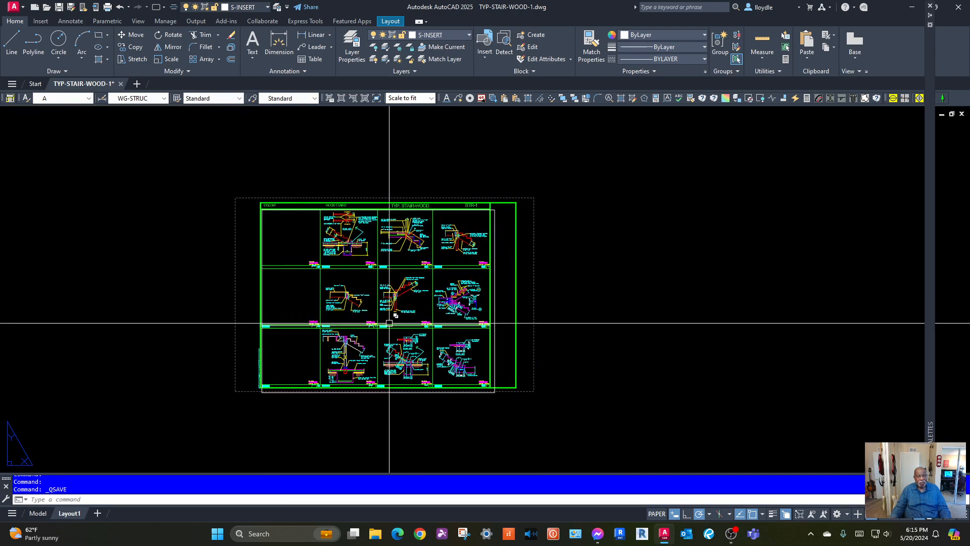
middle_click_drag(477, 419, 526, 404)
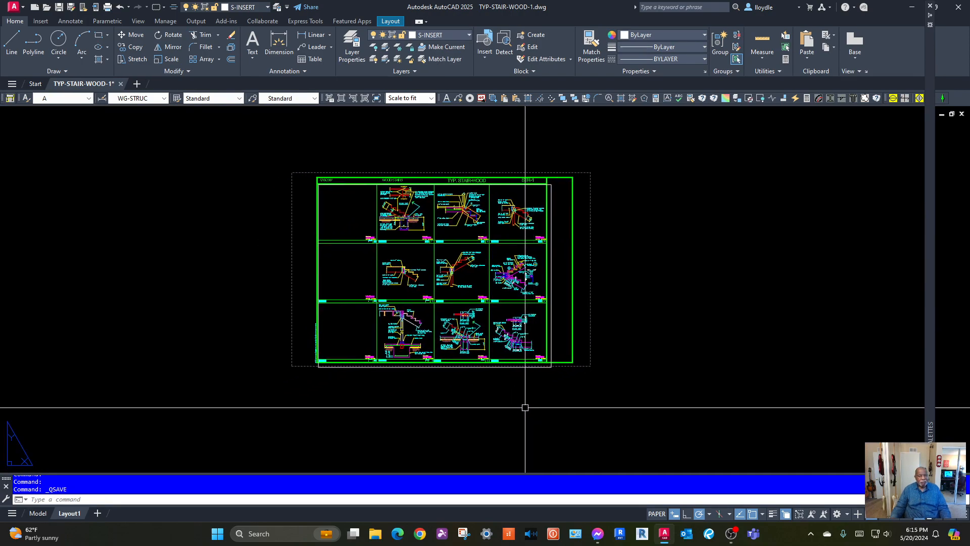